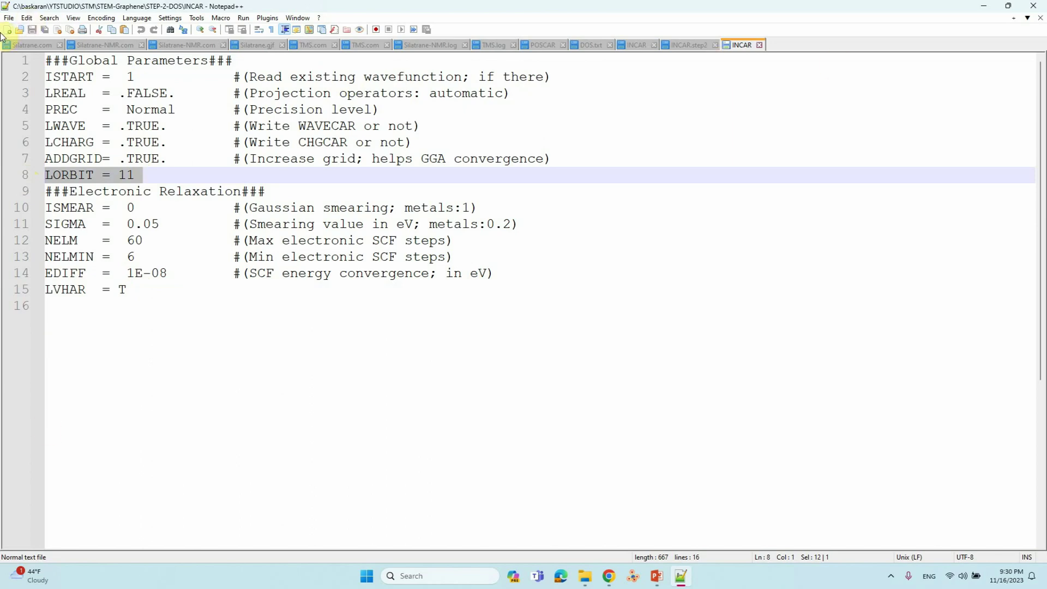
Step: Close all open documents in Notepad++ and minimize the editor to return to the STEP-2-DOS folder
left_click(9, 17)
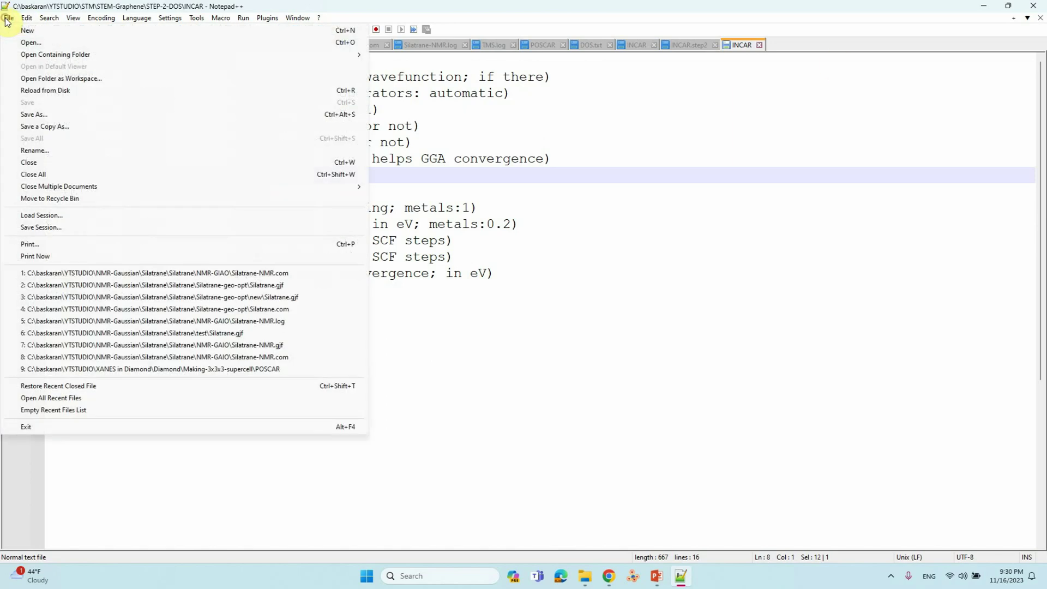
left_click(40, 174)
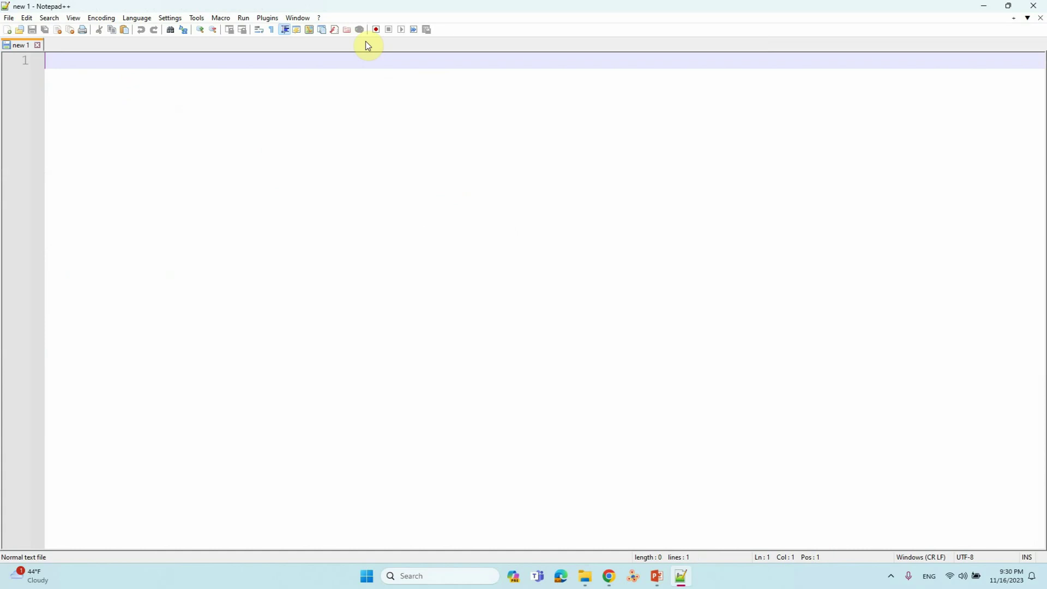
left_click(977, 8)
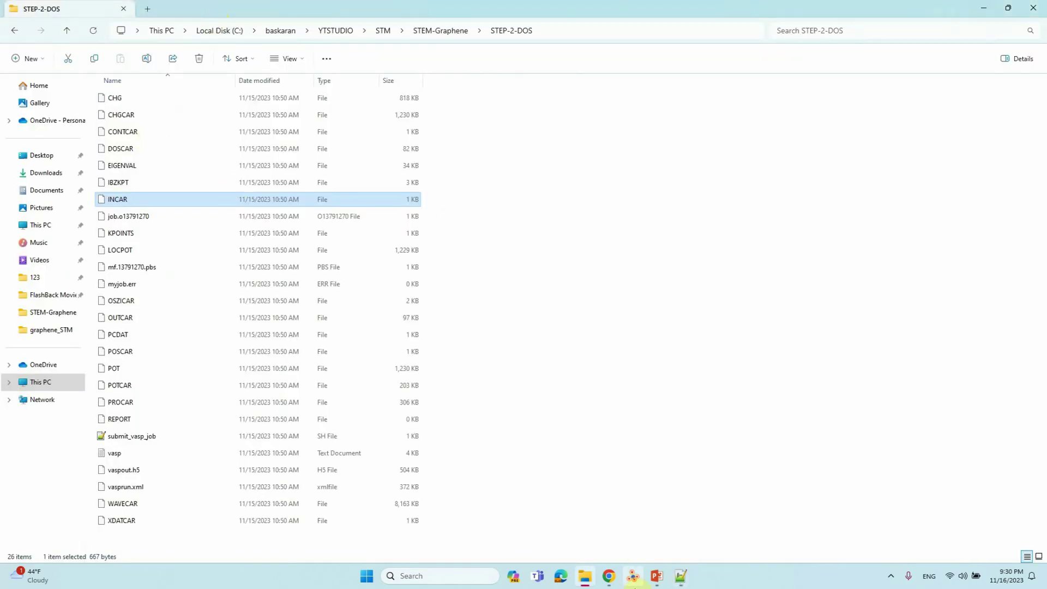
Step: Load the CONTCAR file from the STEP-2-DOS folder into VESTA and rotate the structure to a side view
left_click(634, 576)
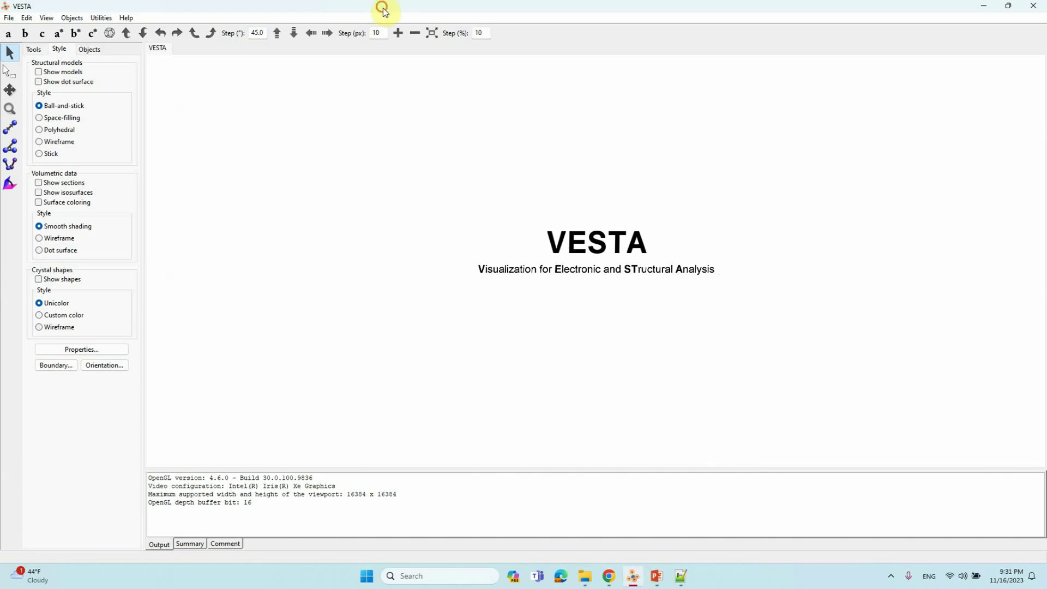
double_click(385, 12)
left_click(123, 133)
left_click_drag(123, 136, 696, 173)
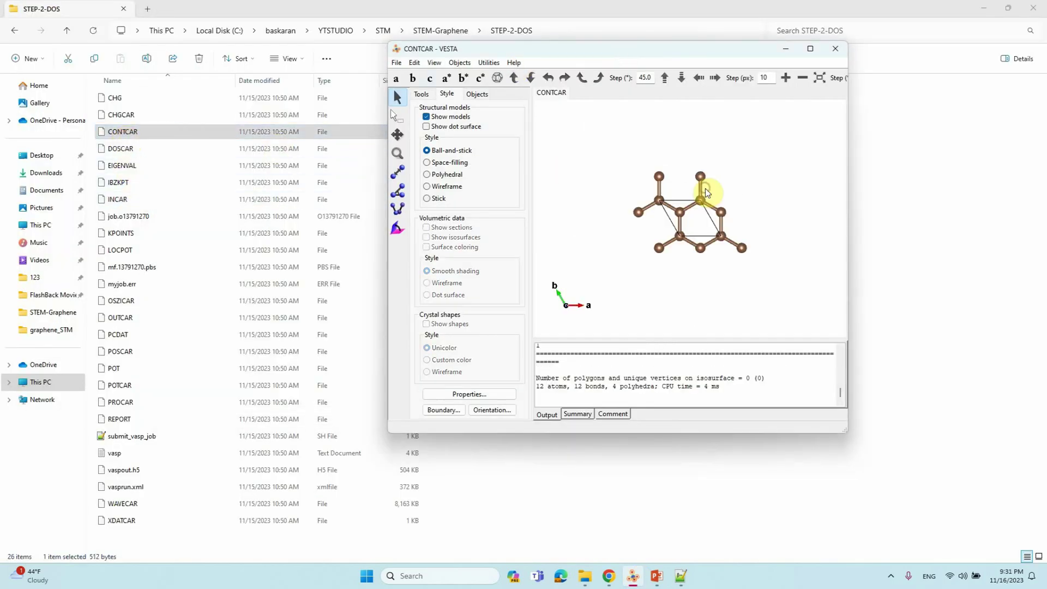
left_click_drag(701, 264, 713, 162)
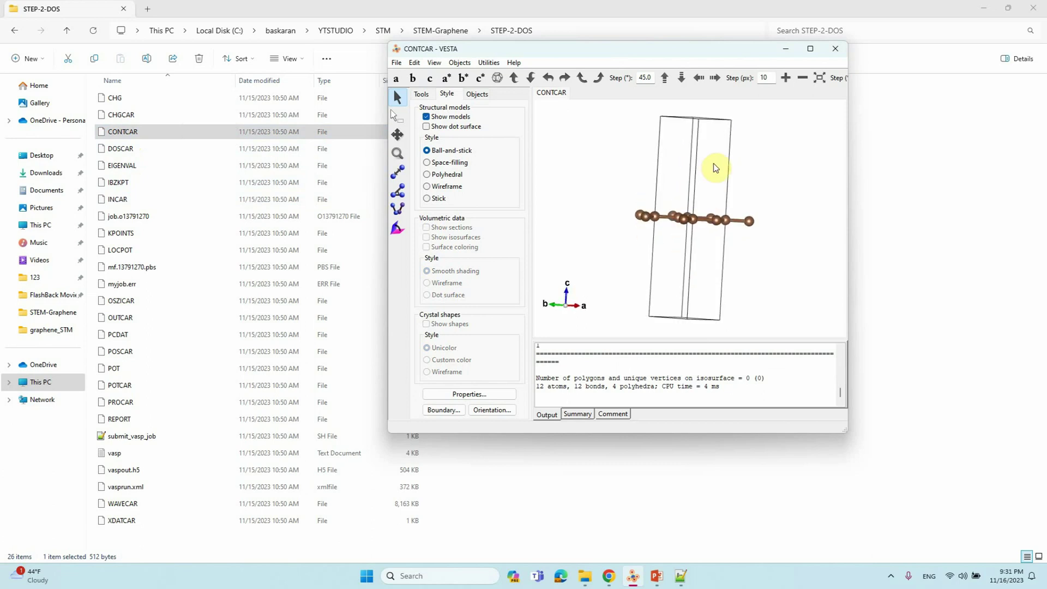
Step: View the k-point mesh in the STEP-2-DOS folder's KPOINTS file in Notepad++, then return to the folder
left_click(120, 234)
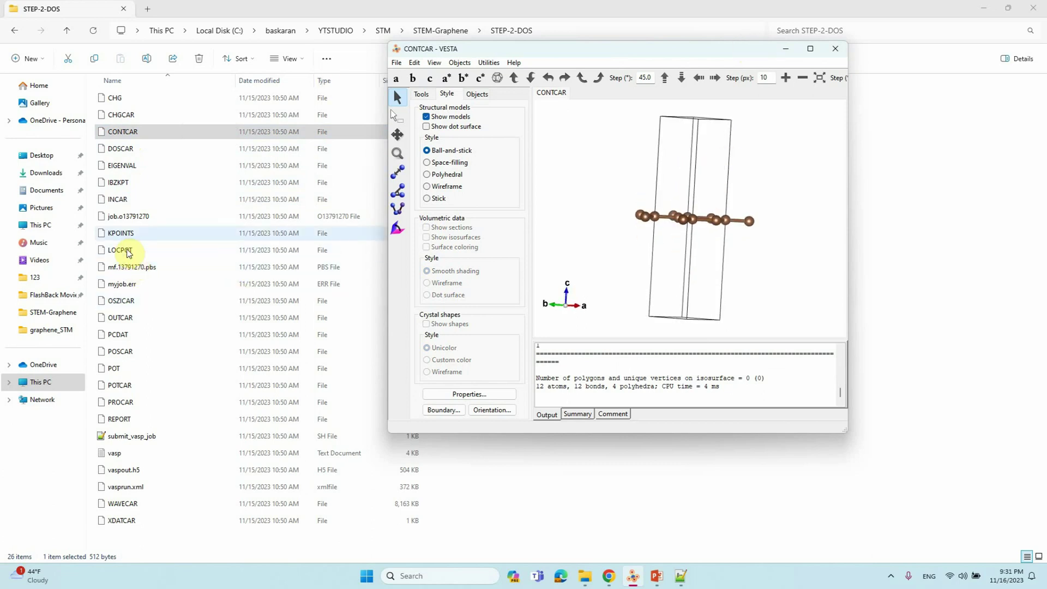
right_click(120, 233)
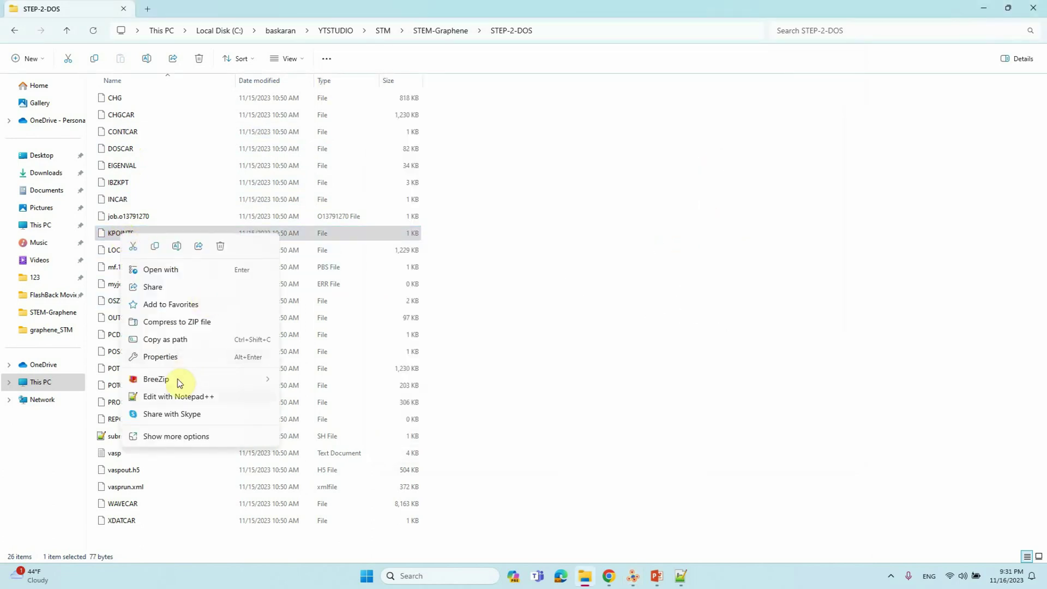
left_click(178, 396)
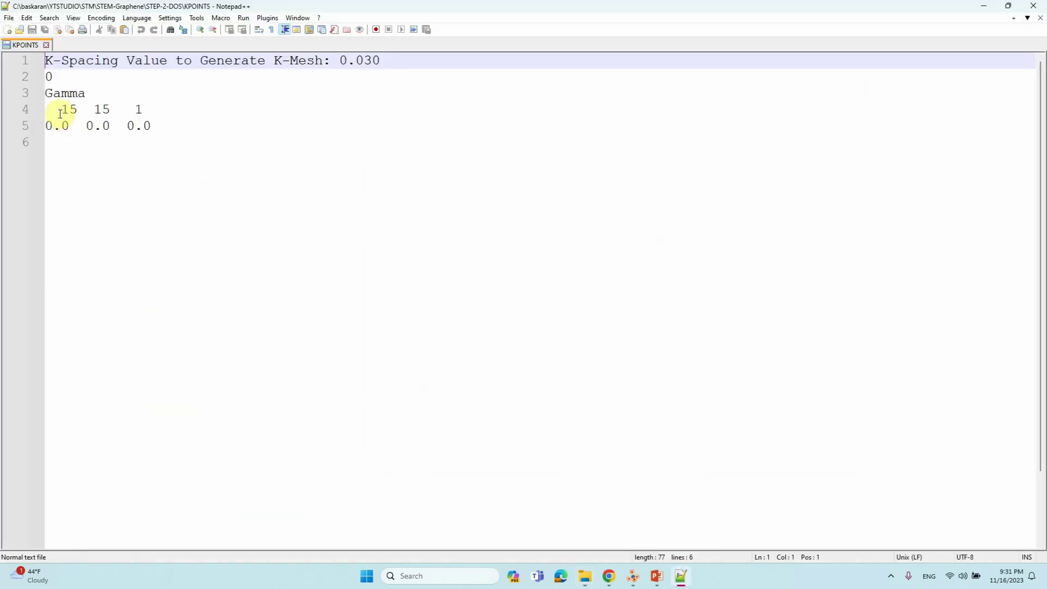
left_click(987, 12)
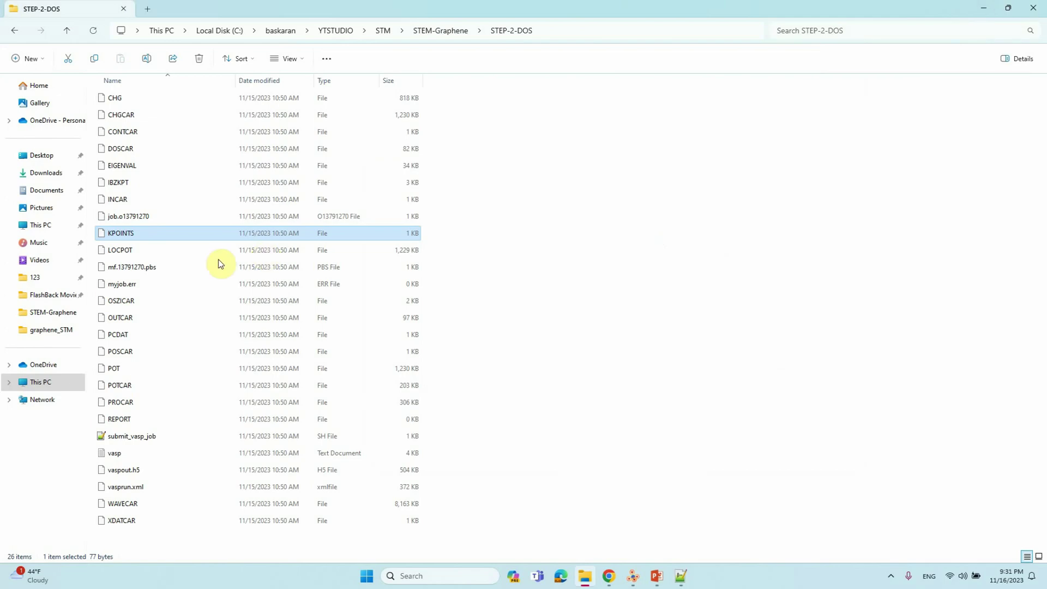
Step: Examine the pseudopotential type on the first line of the POTCAR file in Notepad++, then close all open files
left_click(115, 386)
right_click(115, 385)
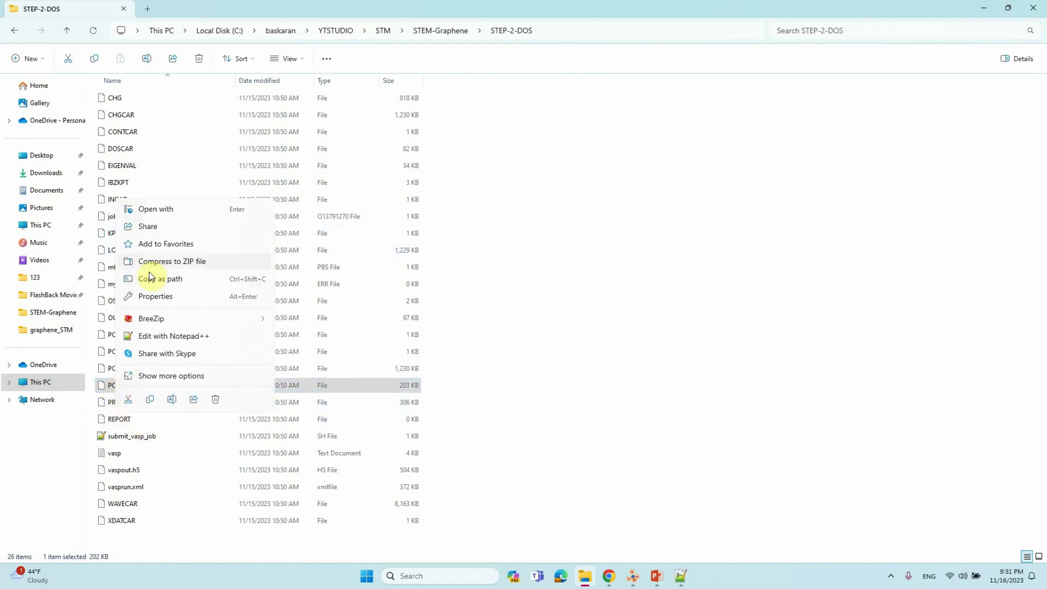
left_click(169, 334)
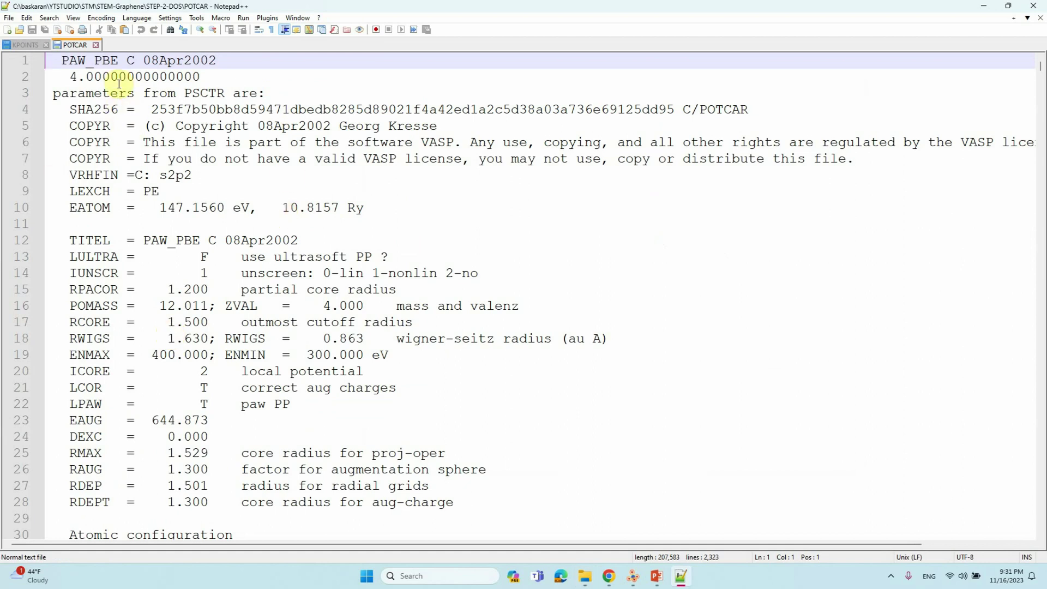
left_click_drag(62, 60, 136, 60)
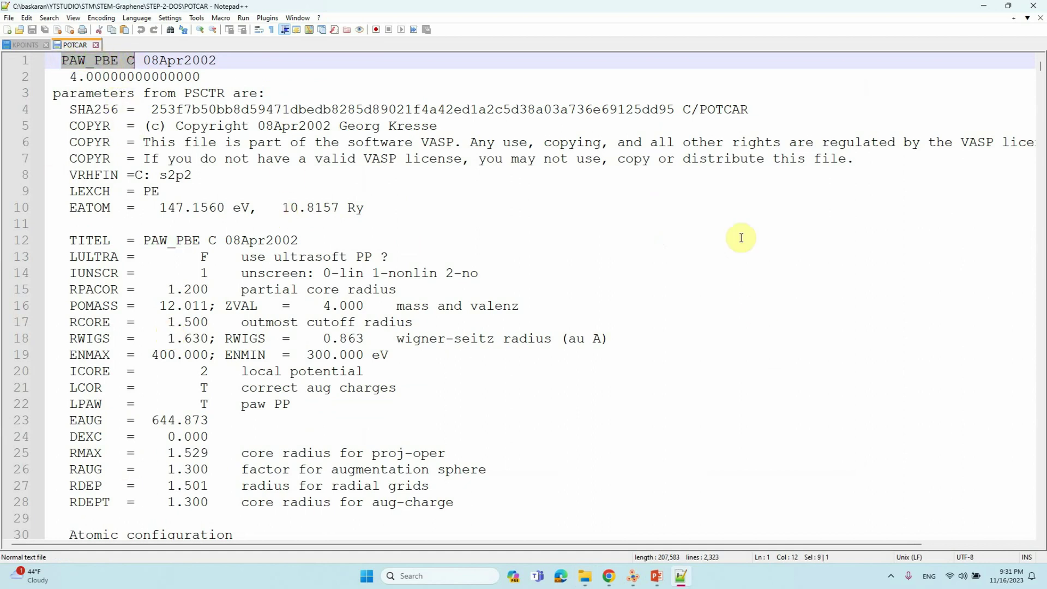
left_click(580, 244)
left_click(17, 20)
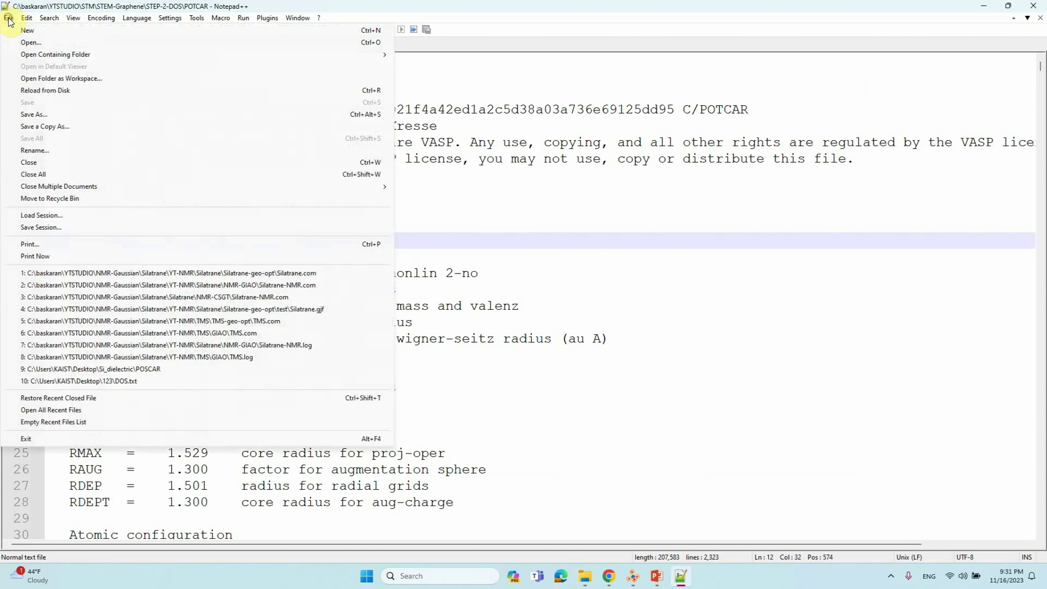
left_click(30, 171)
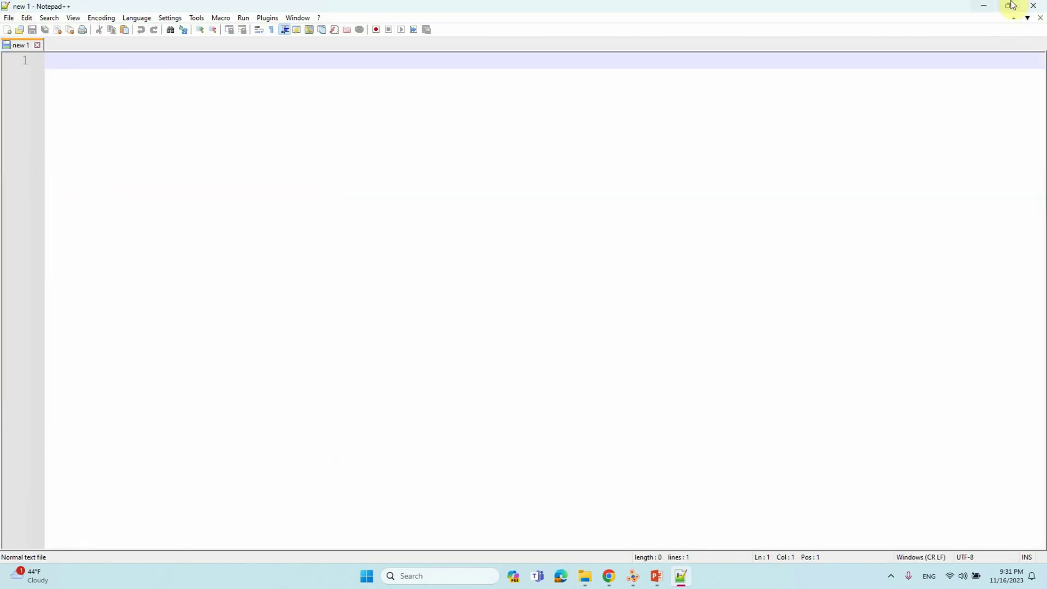
left_click(984, 5)
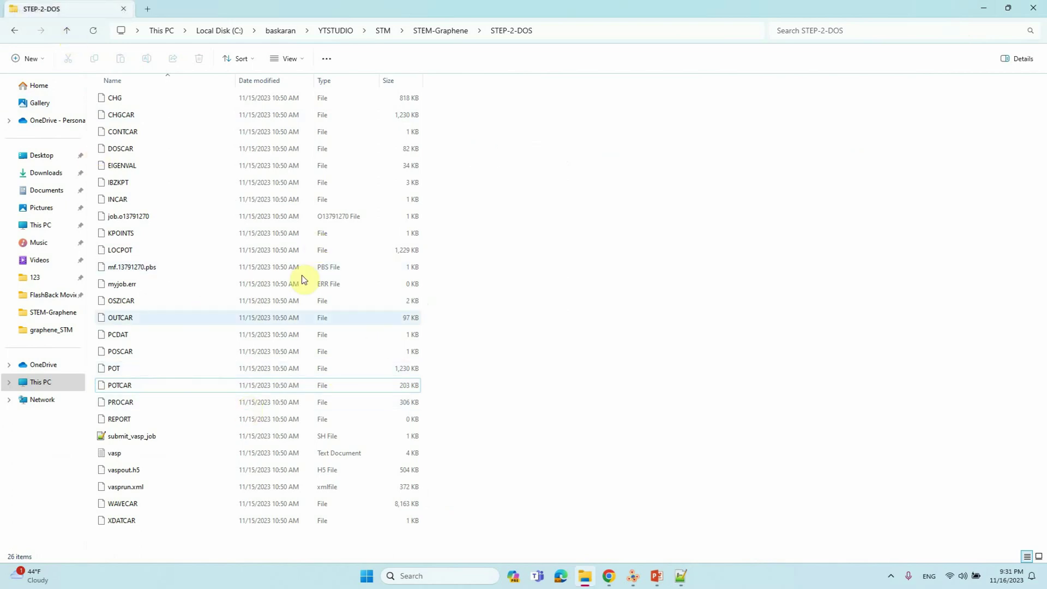
Step: Go to the Step-3-Partial charge densities folder in STEM-Graphene and look through its files
left_click(68, 32)
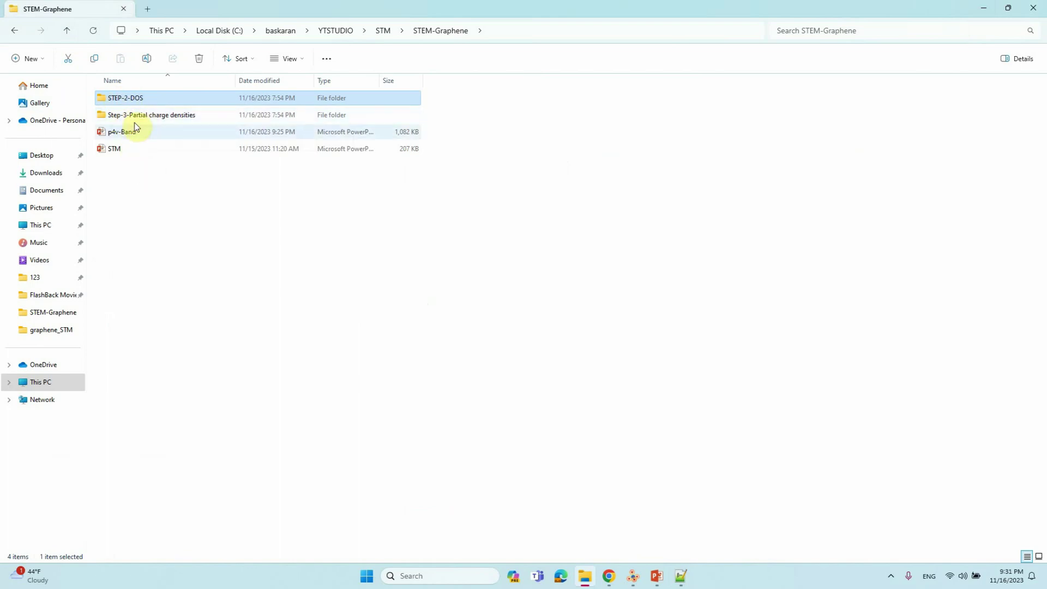
mouse_move(127, 120)
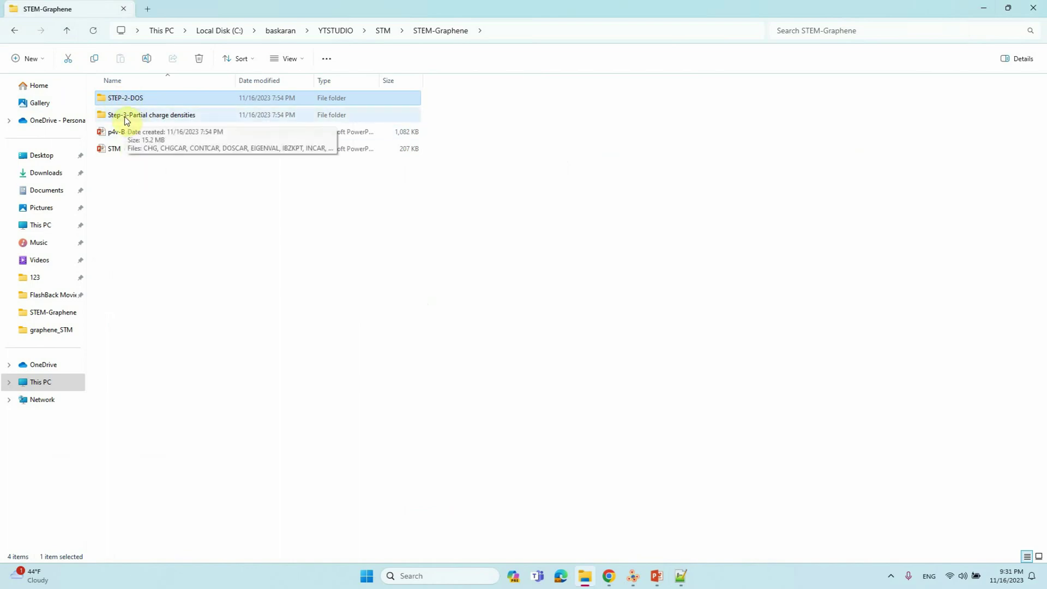
double_click(126, 120)
scroll(155, 238, "down", 2)
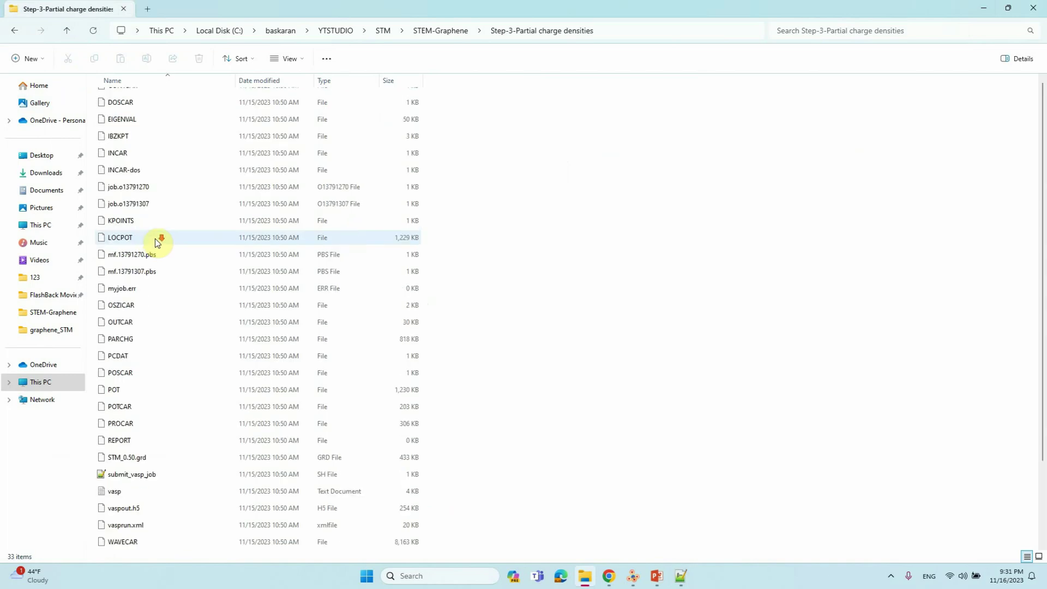
scroll(152, 370, "up", 2)
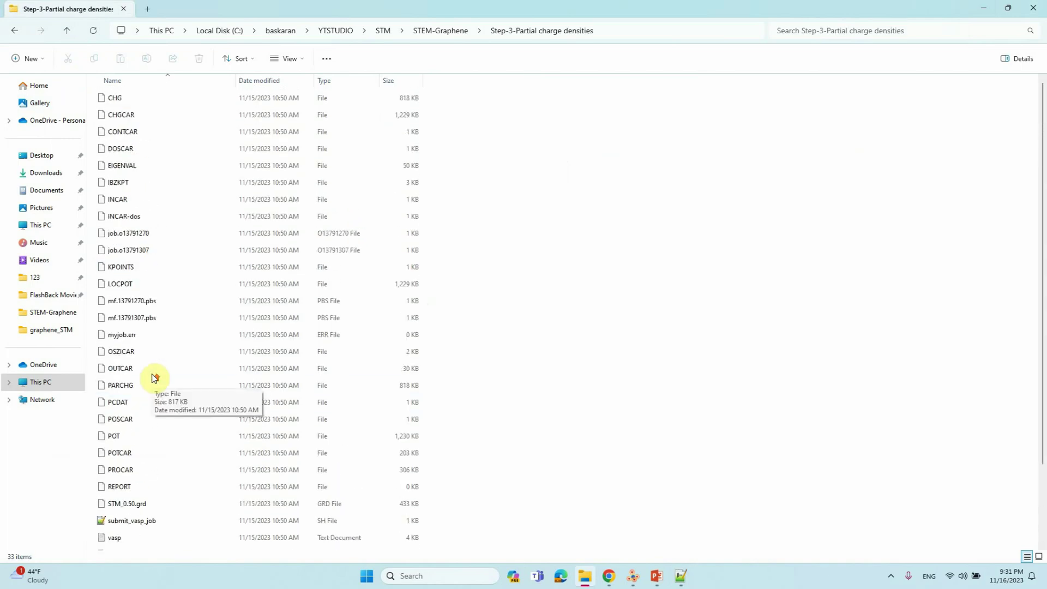
Step: Open the Step-3 INCAR in Notepad++, examine its partial charge density settings, and close the editor
left_click(121, 205)
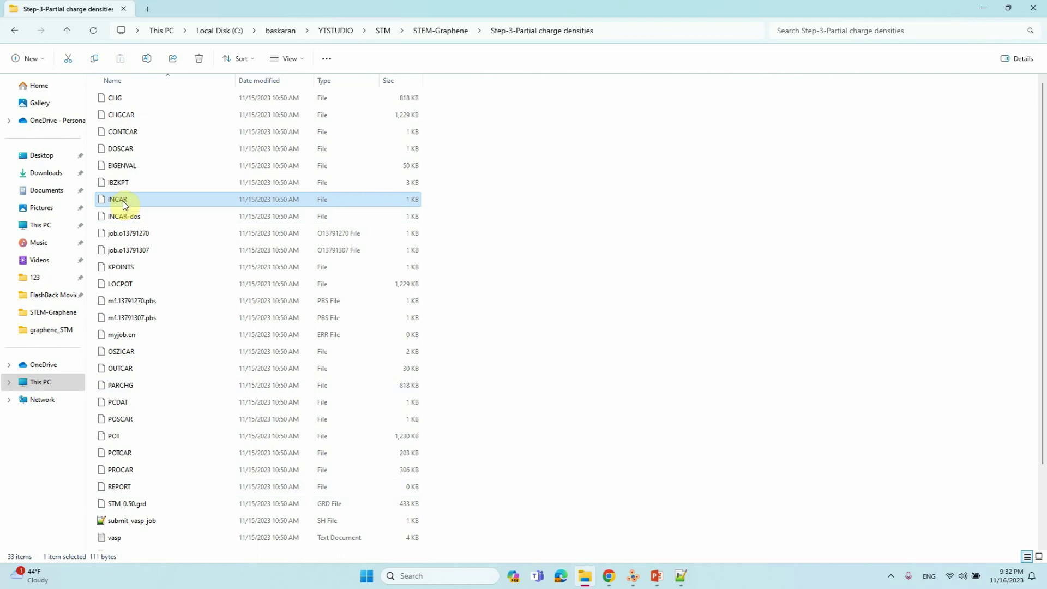
right_click(123, 200)
left_click(180, 364)
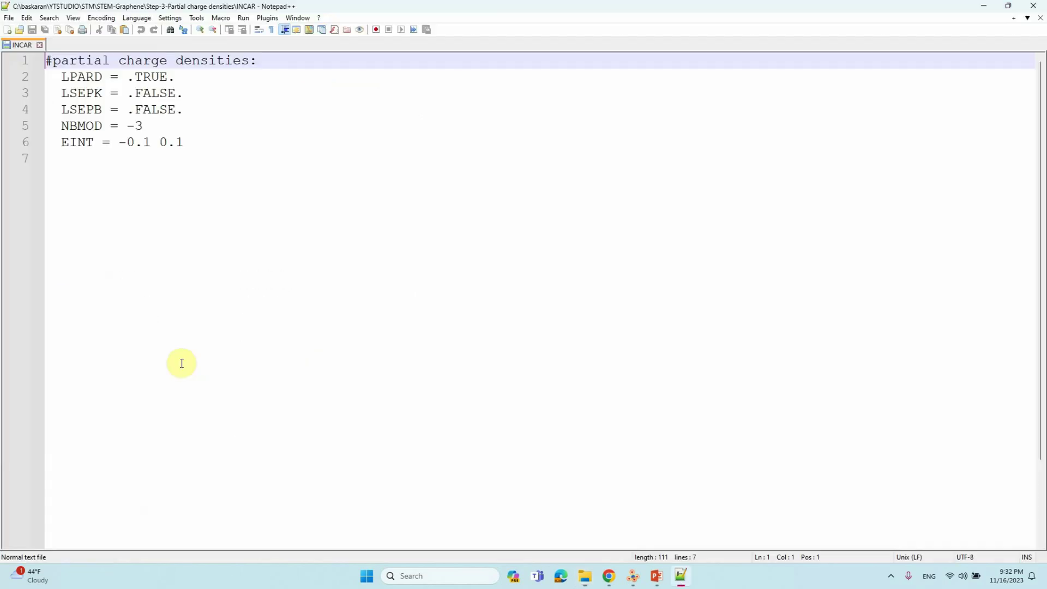
left_click_drag(47, 60, 289, 150)
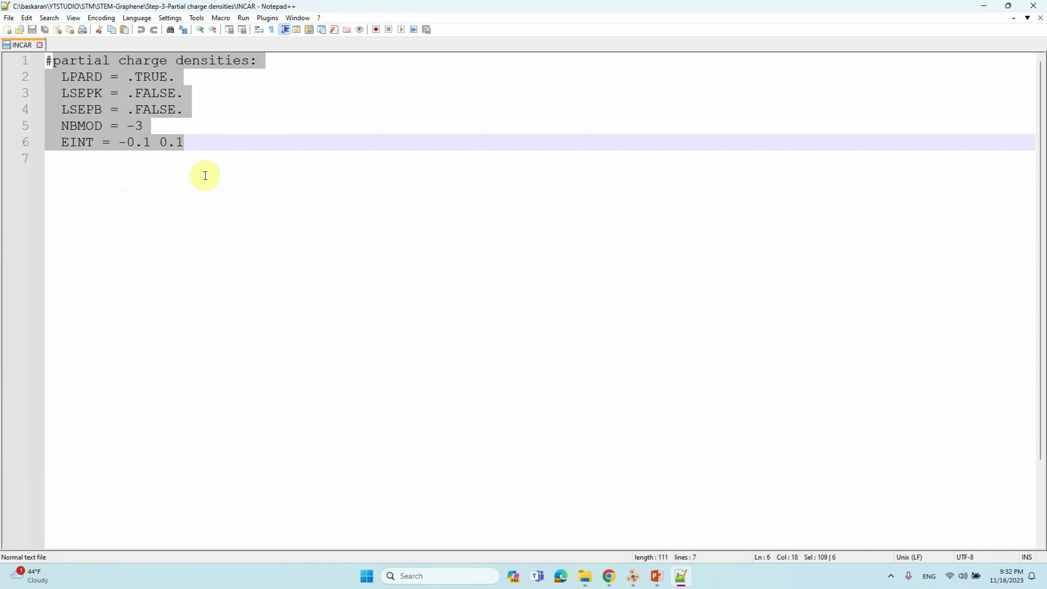
left_click(78, 226)
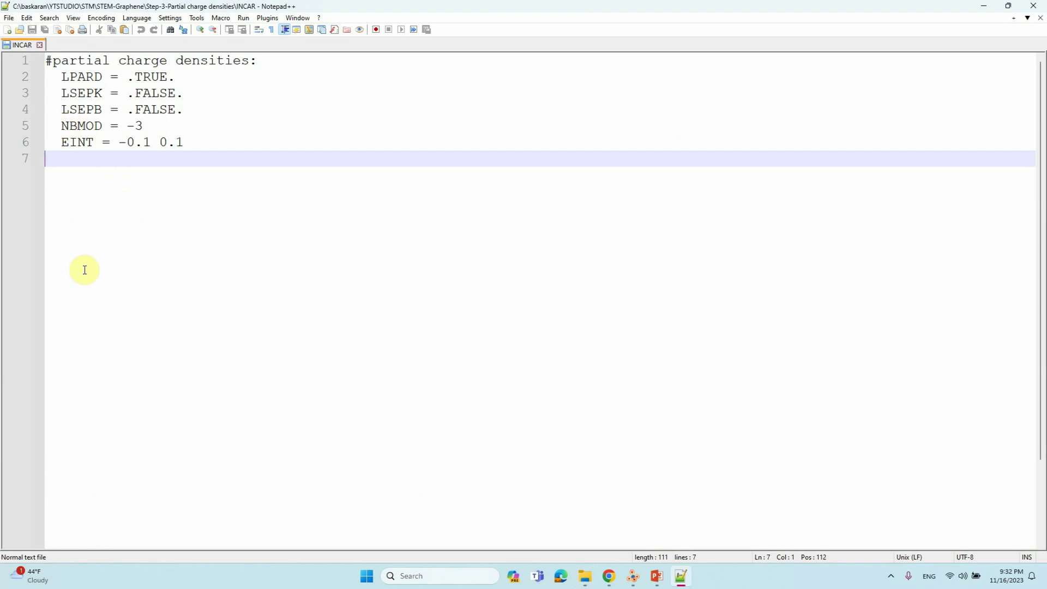
left_click_drag(45, 56, 228, 142)
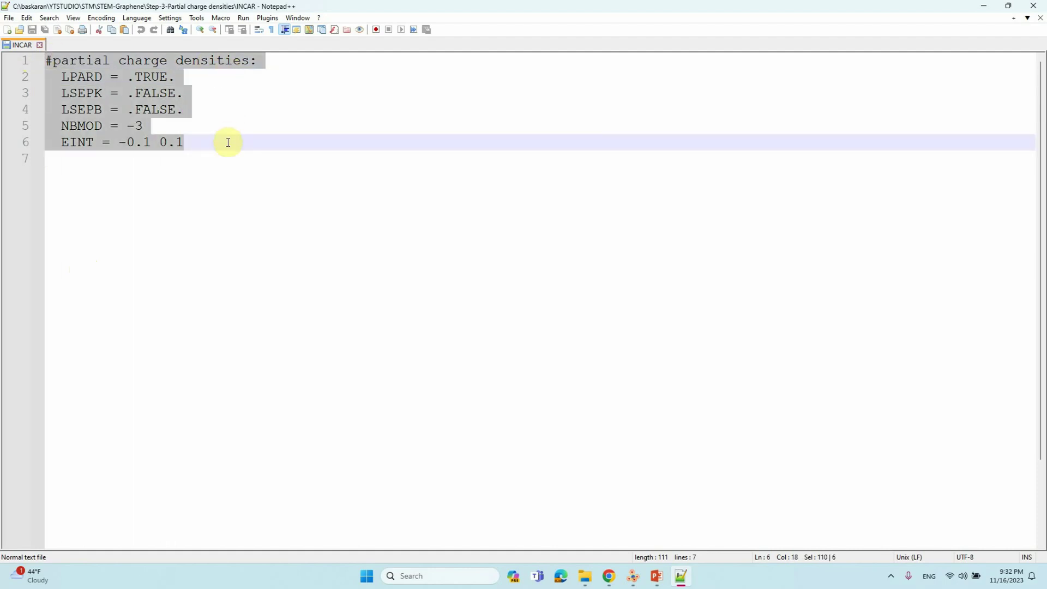
left_click(217, 203)
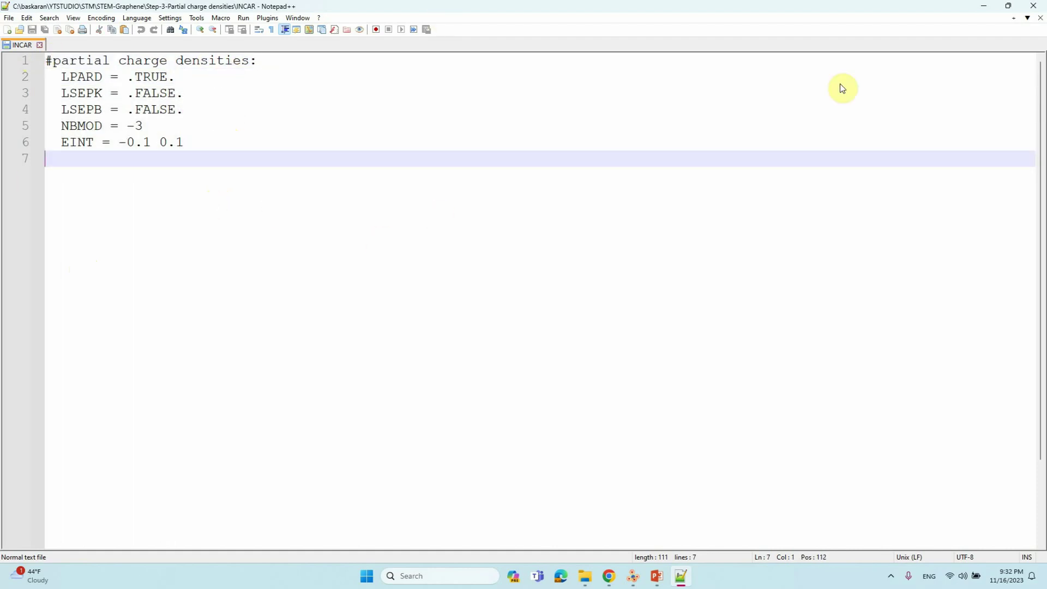
left_click(1034, 8)
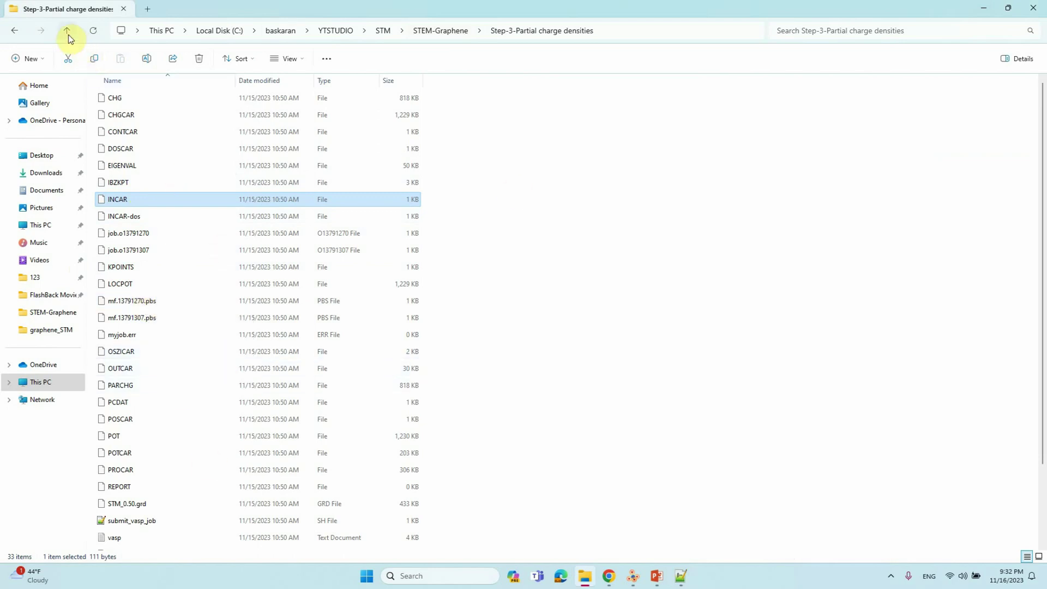
Step: Locate the vasprun.xml file in the Step-3 folder and dismiss the McAfee notification
scroll(191, 301, "down", 2)
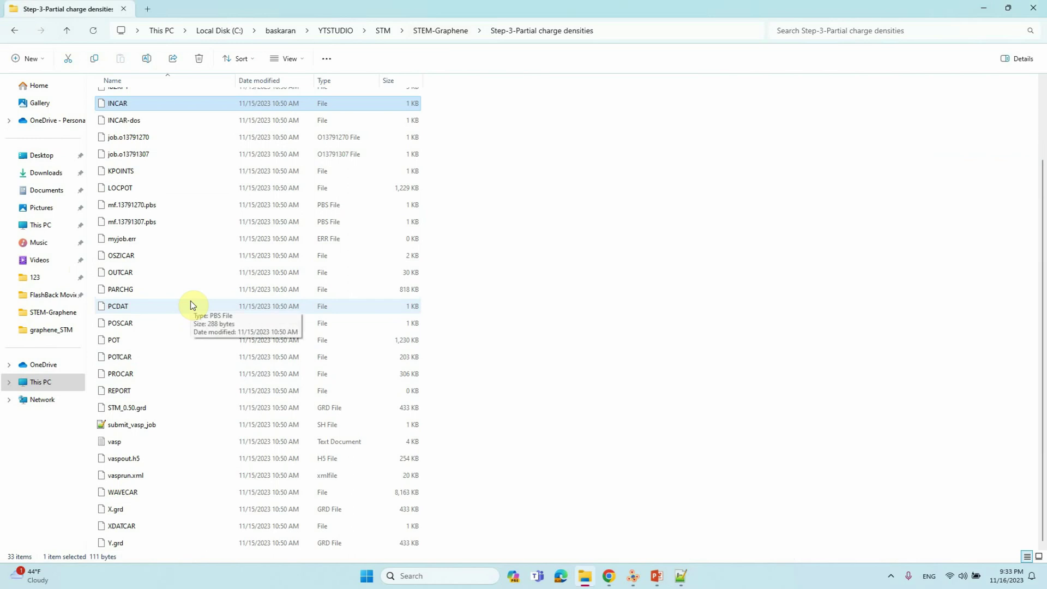
left_click(135, 476)
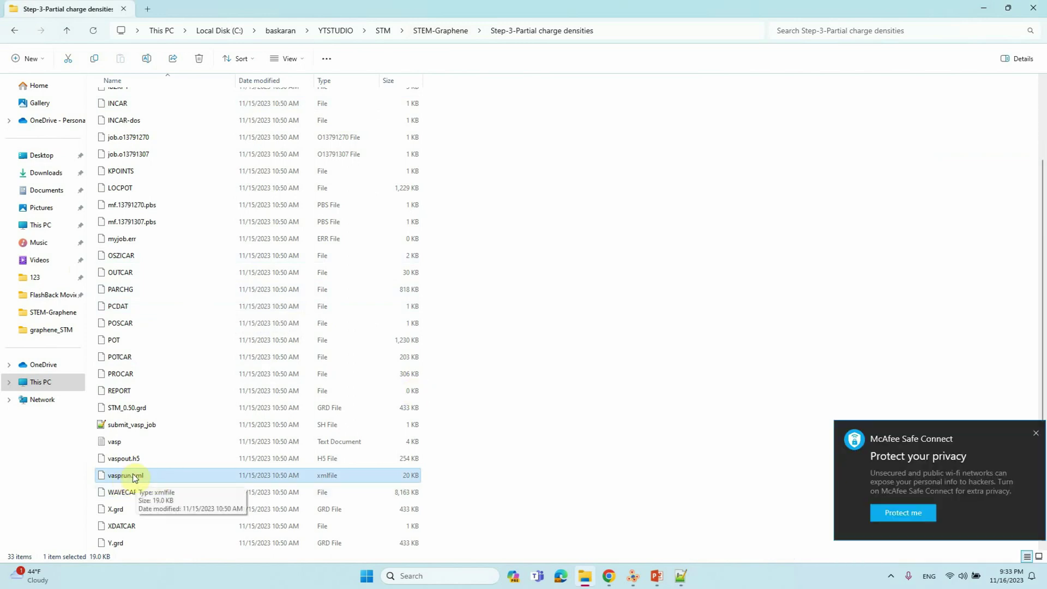
left_click(1035, 432)
left_click(669, 321)
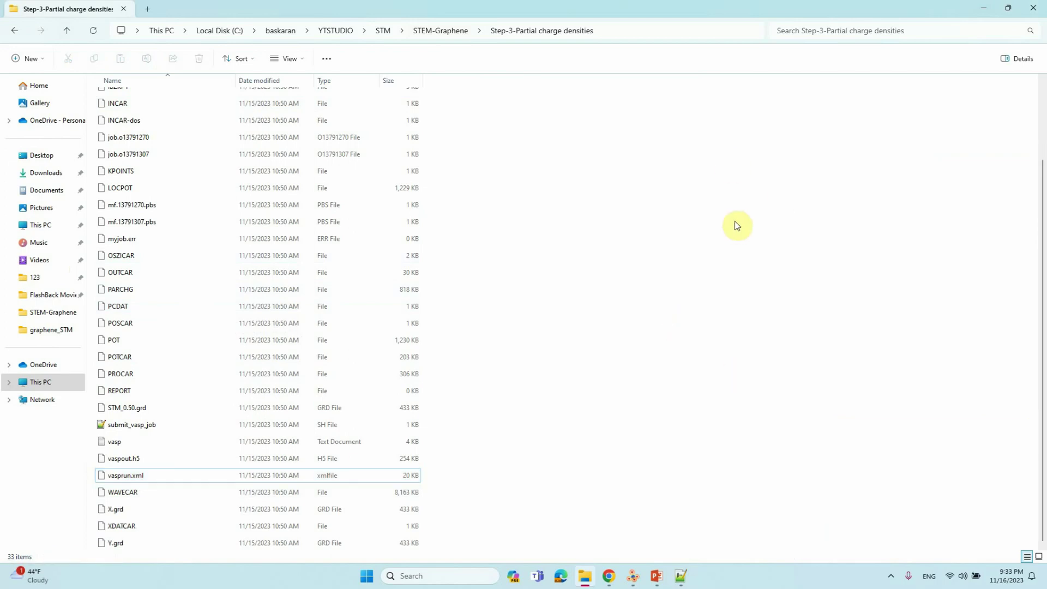
Step: Minimize the File Explorer and VESTA windows to clear the desktop
left_click(981, 11)
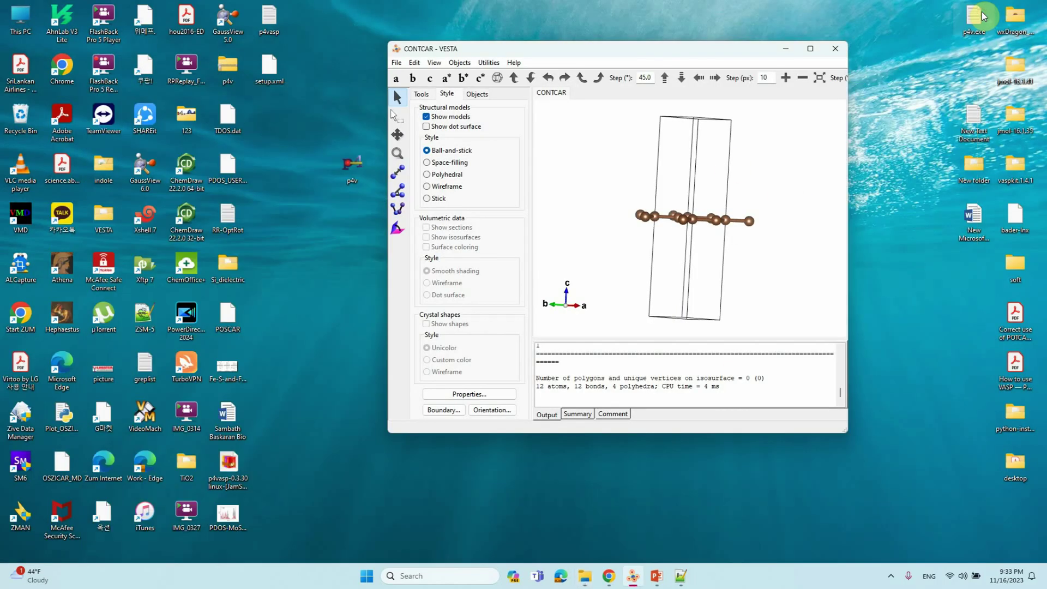
left_click(785, 49)
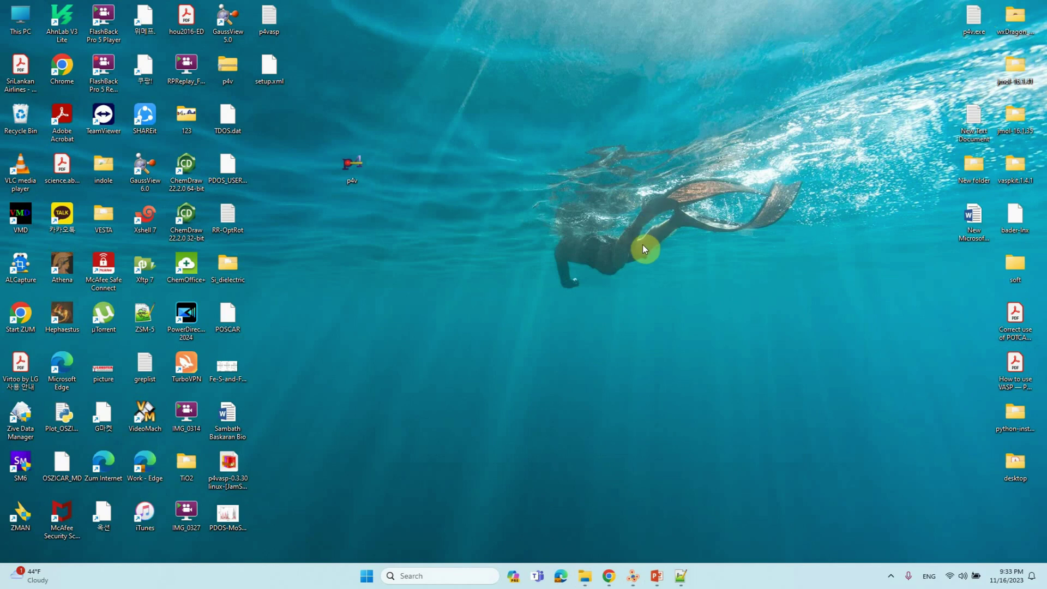
left_click(601, 326)
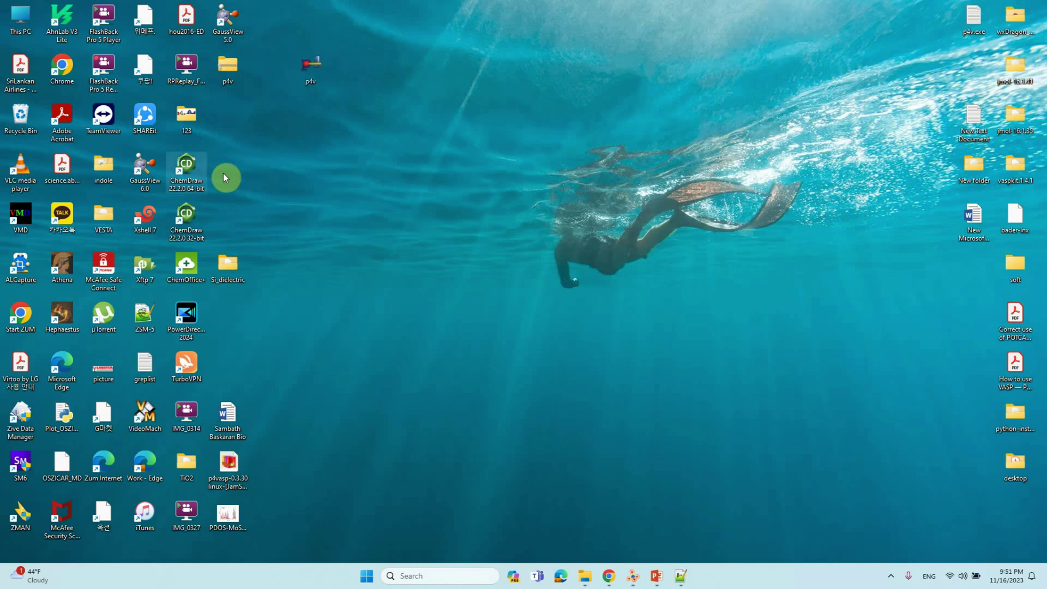
Step: Launch p4v from the desktop and place its window in the middle of the screen
left_click(389, 147)
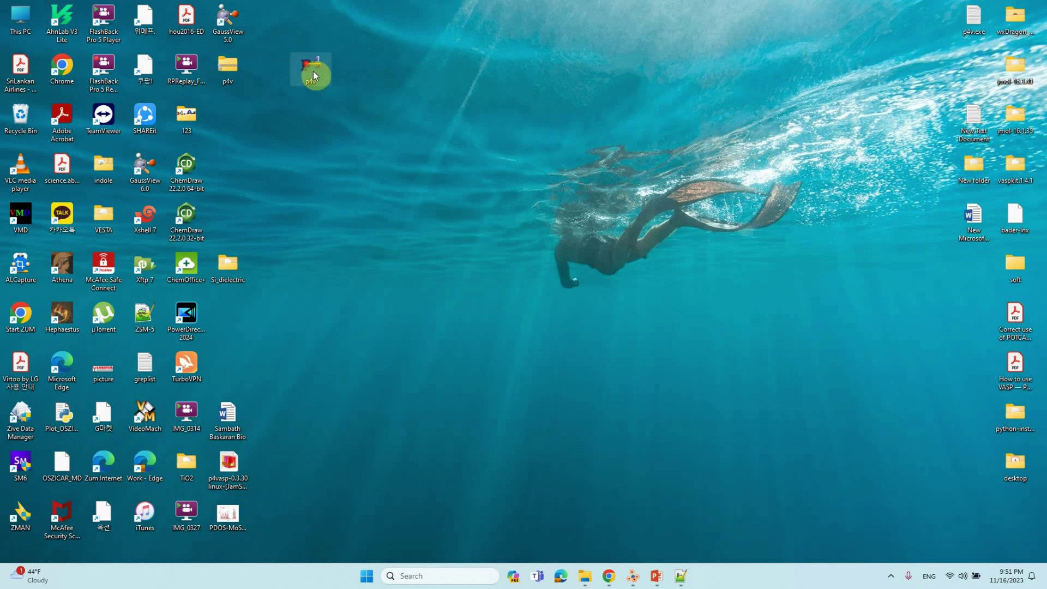
left_click(303, 90)
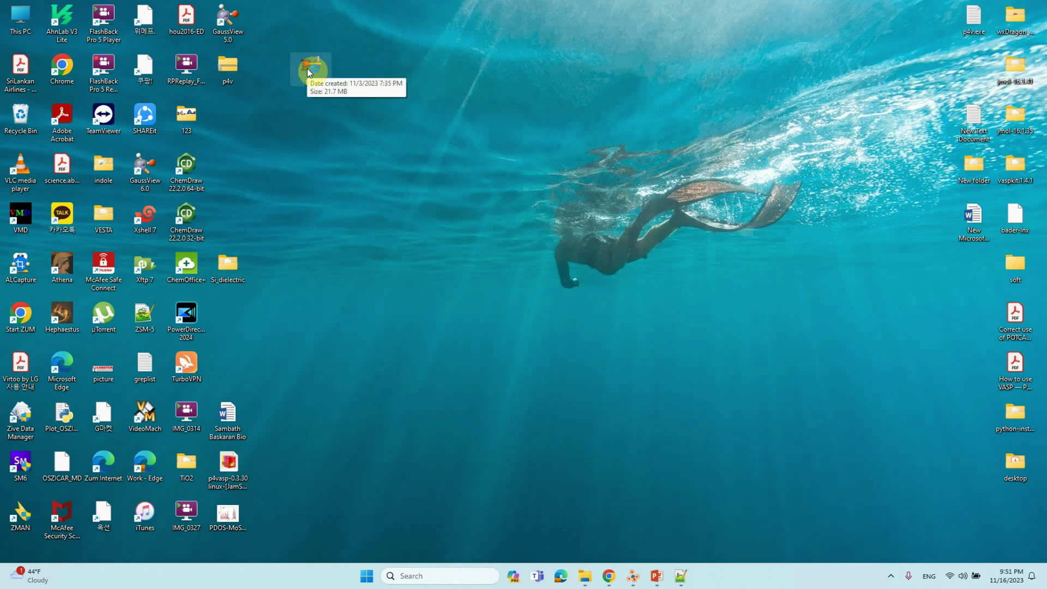
double_click(308, 69)
left_click(297, 319)
left_click_drag(269, 326, 568, 409)
left_click_drag(367, 44, 622, 40)
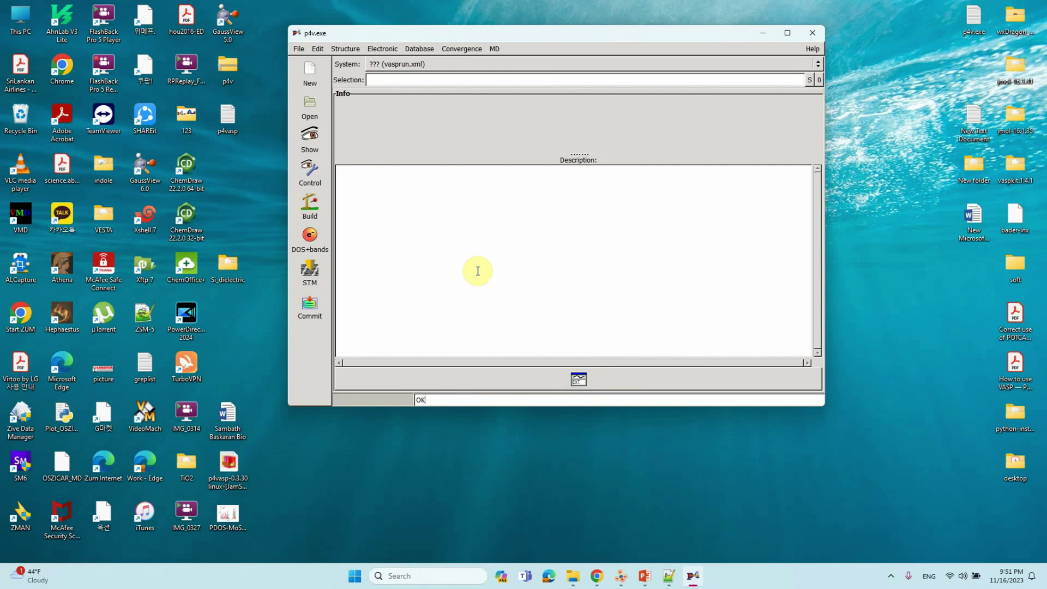
Step: Start opening a vasprun.xml file and browse to the YTSTUDIO\STM\STEM-Graphene\Step-3-Partial charge densities folder on drive C
left_click(309, 113)
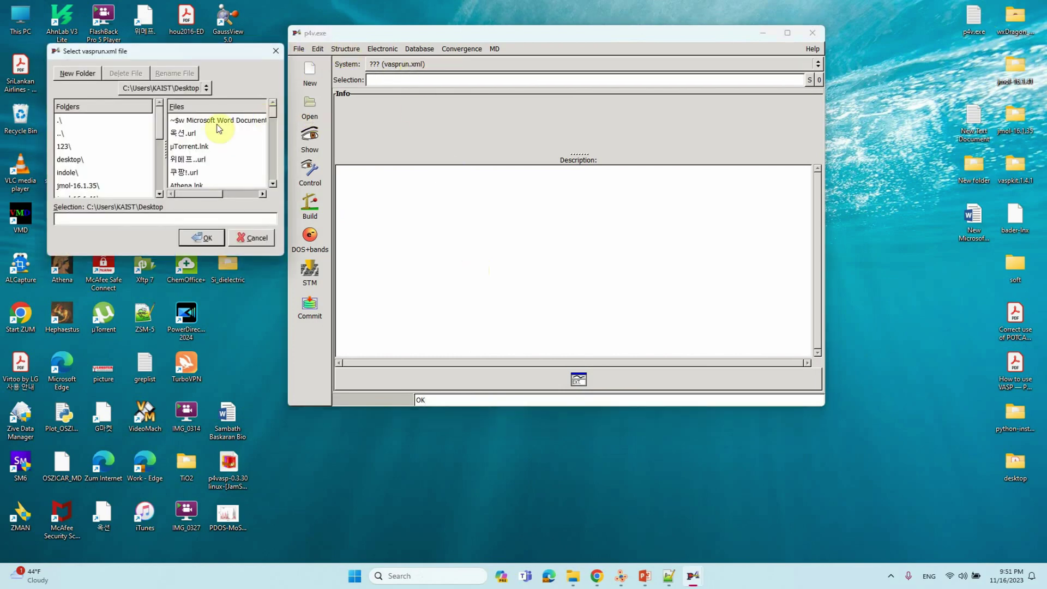
left_click(145, 88)
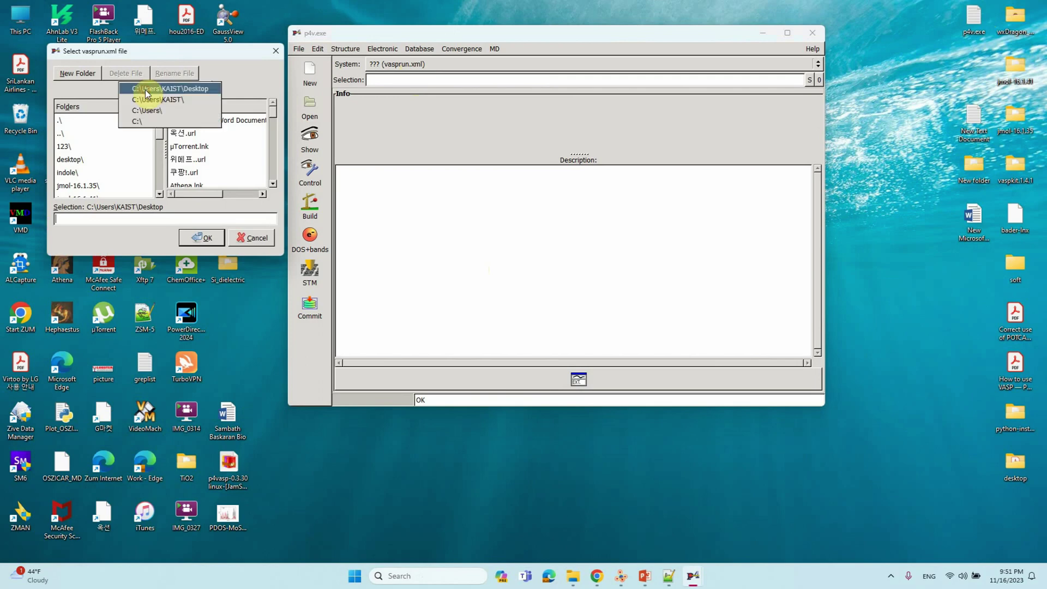
left_click(145, 119)
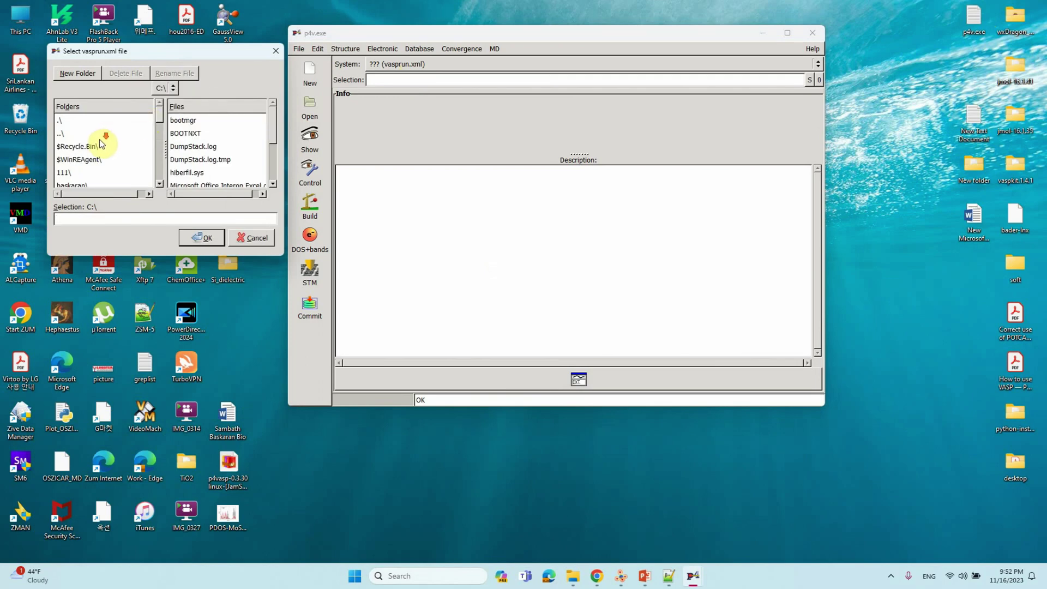
double_click(82, 158)
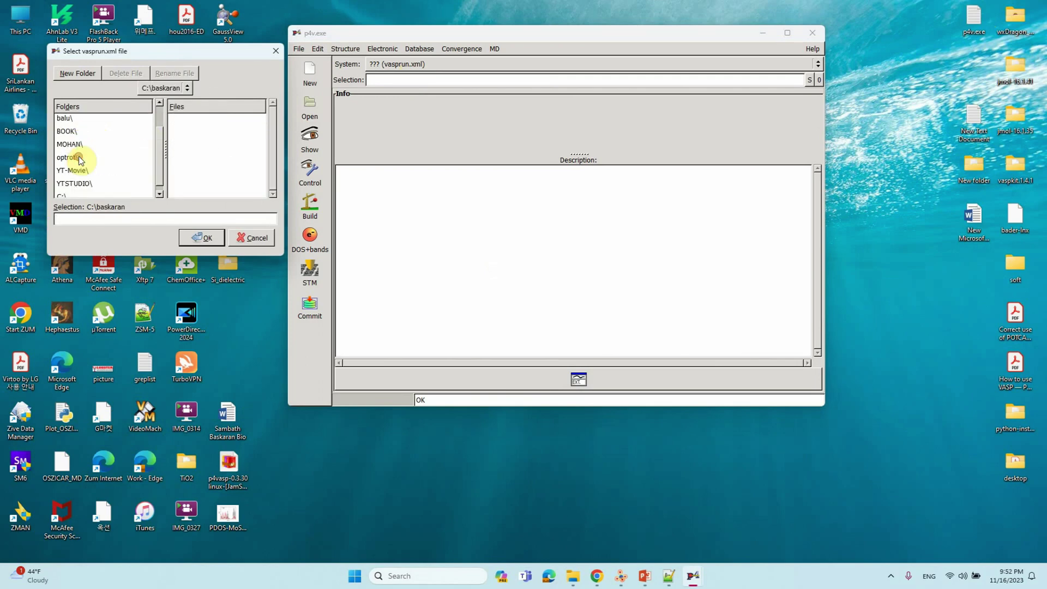
double_click(85, 183)
scroll(99, 152, "down", 5)
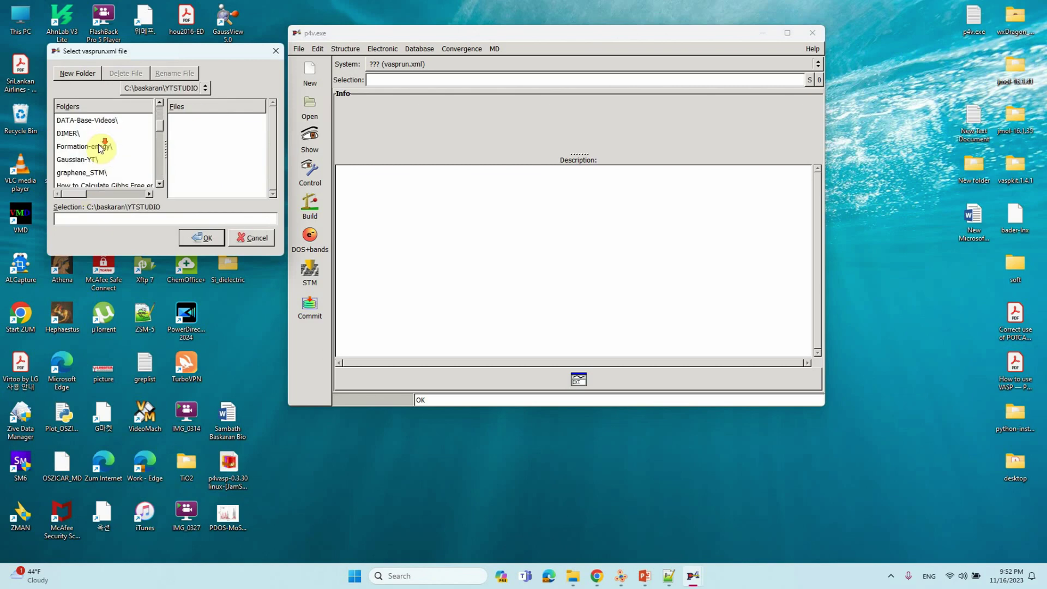
scroll(97, 152, "down", 5)
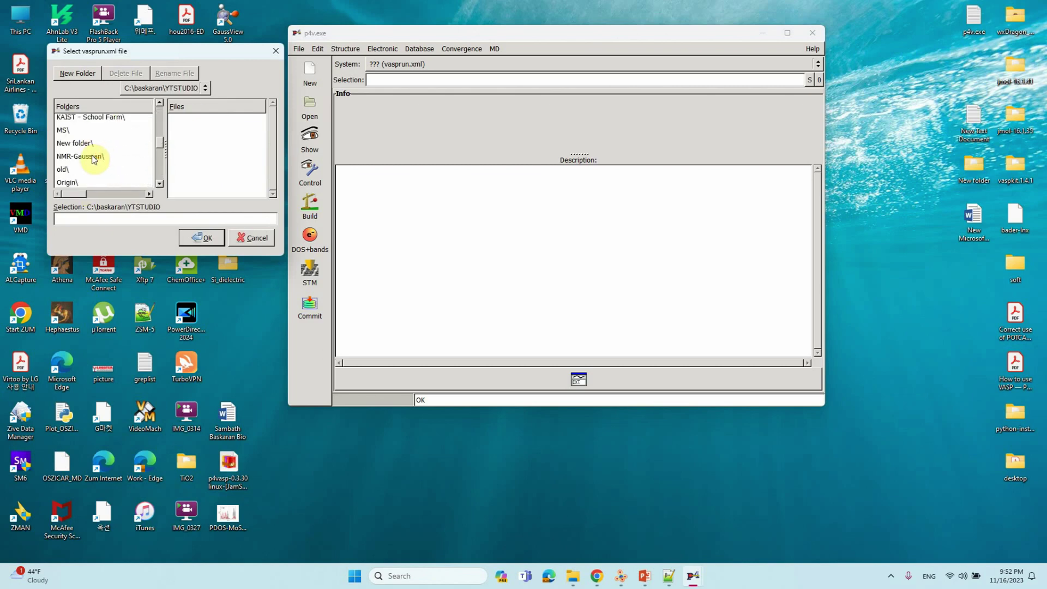
scroll(80, 146, "down", 5)
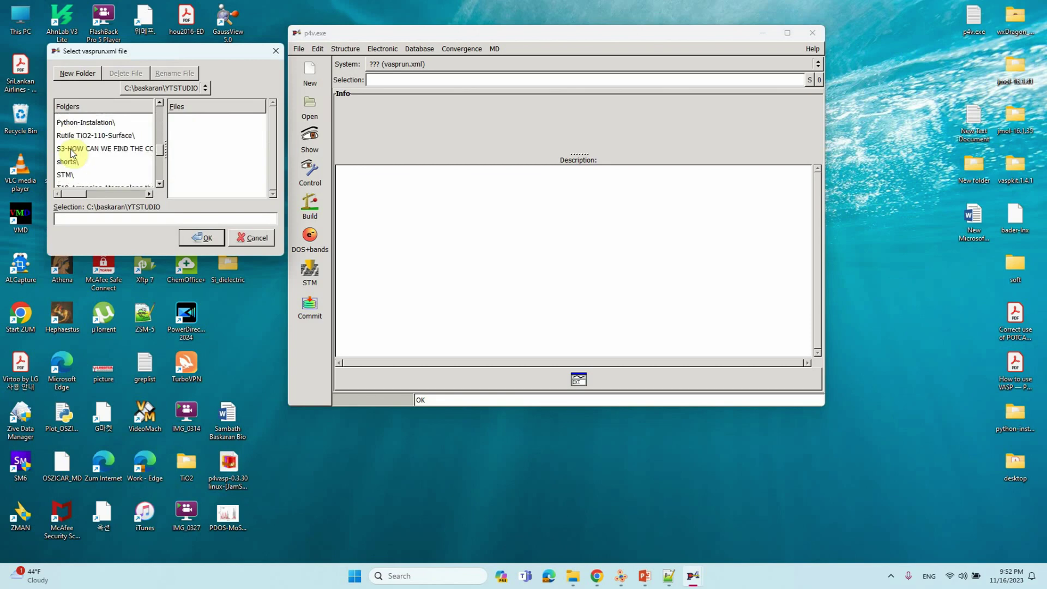
double_click(71, 175)
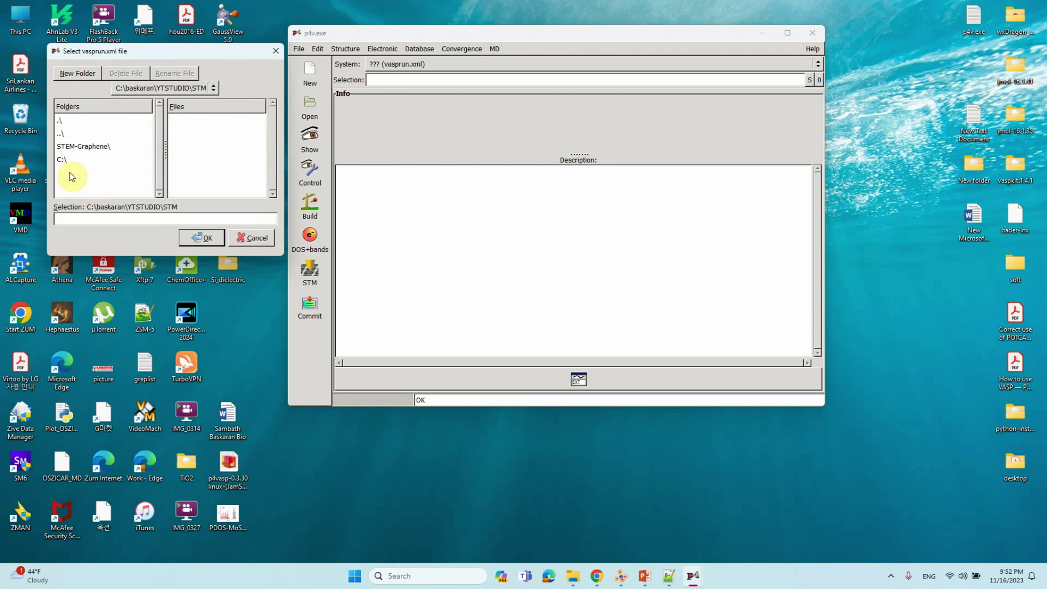
double_click(89, 147)
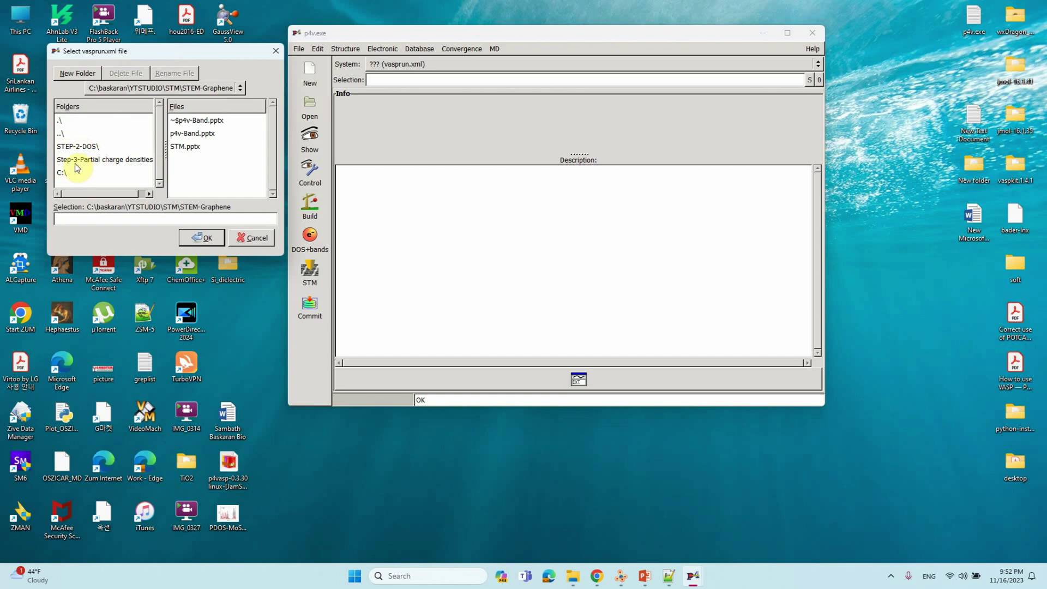
double_click(103, 160)
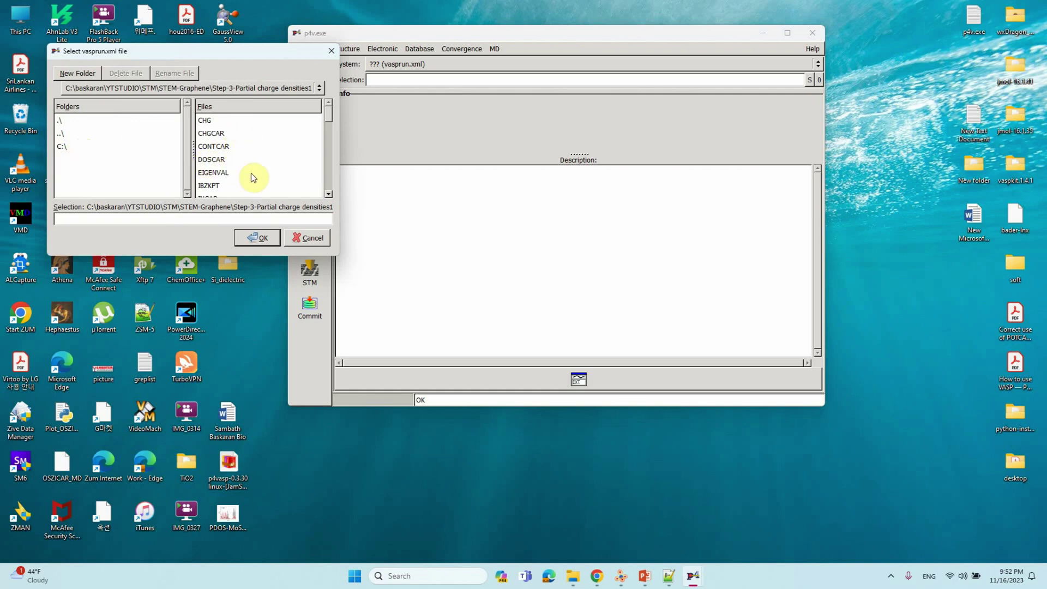
Step: Load the vasprun.xml file from the Step-3-Partial charge densities folder
scroll(252, 150, "down", 5)
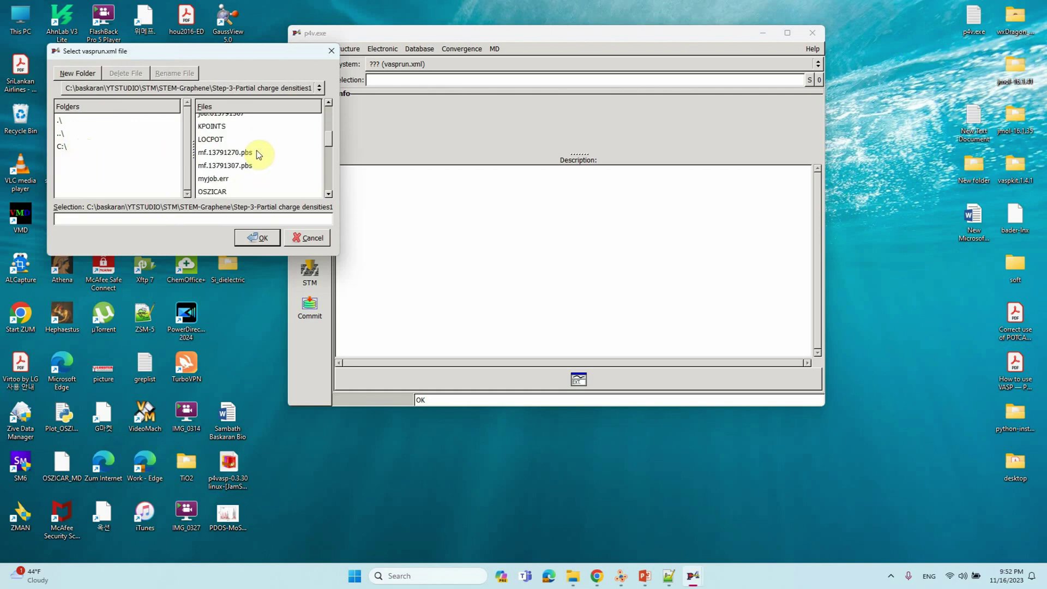
scroll(259, 154, "down", 3)
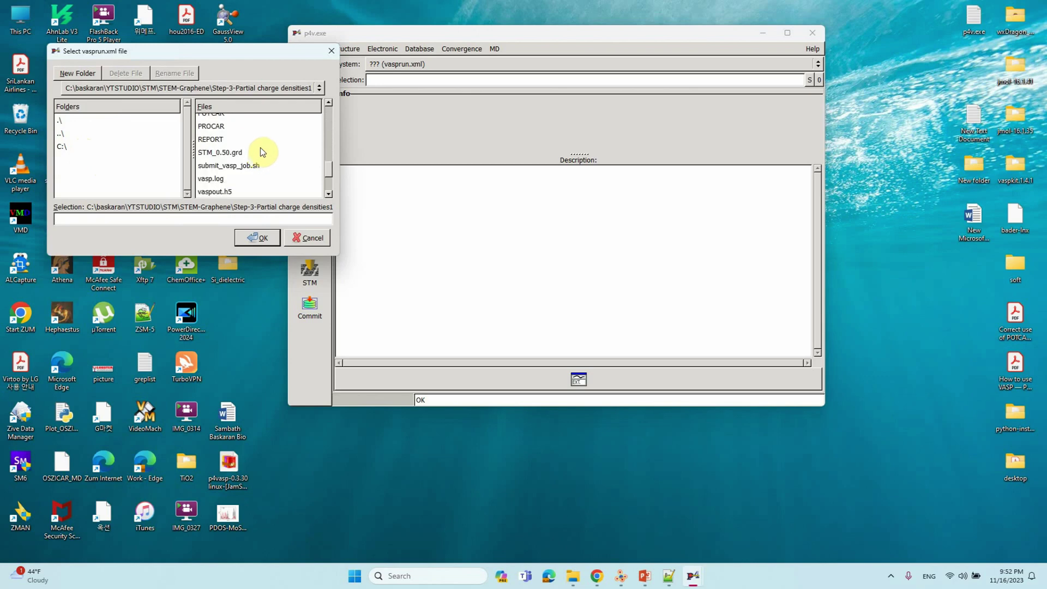
scroll(260, 146, "down", 1)
left_click(224, 175)
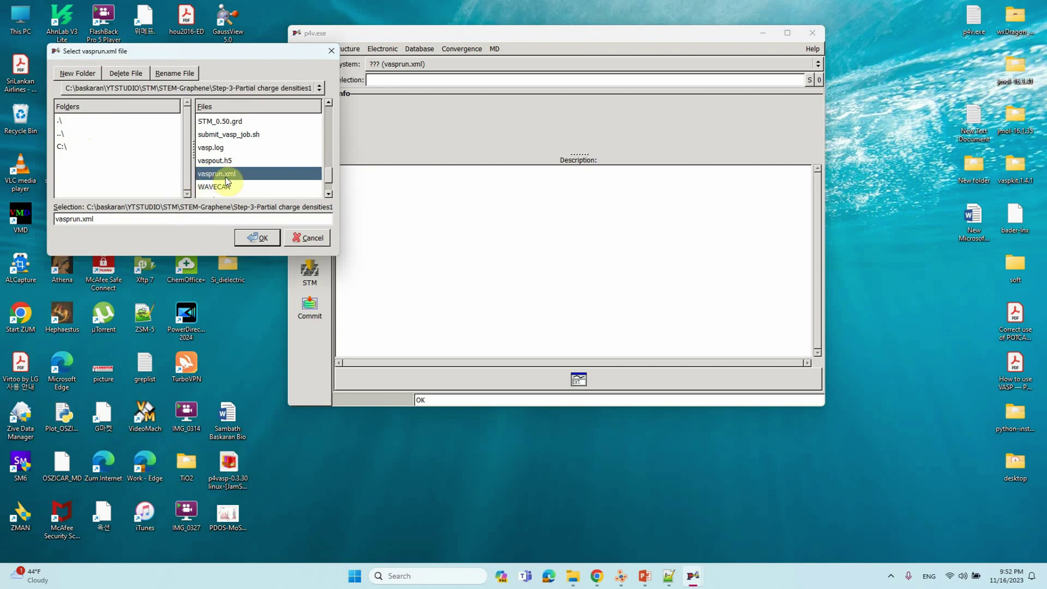
left_click(253, 238)
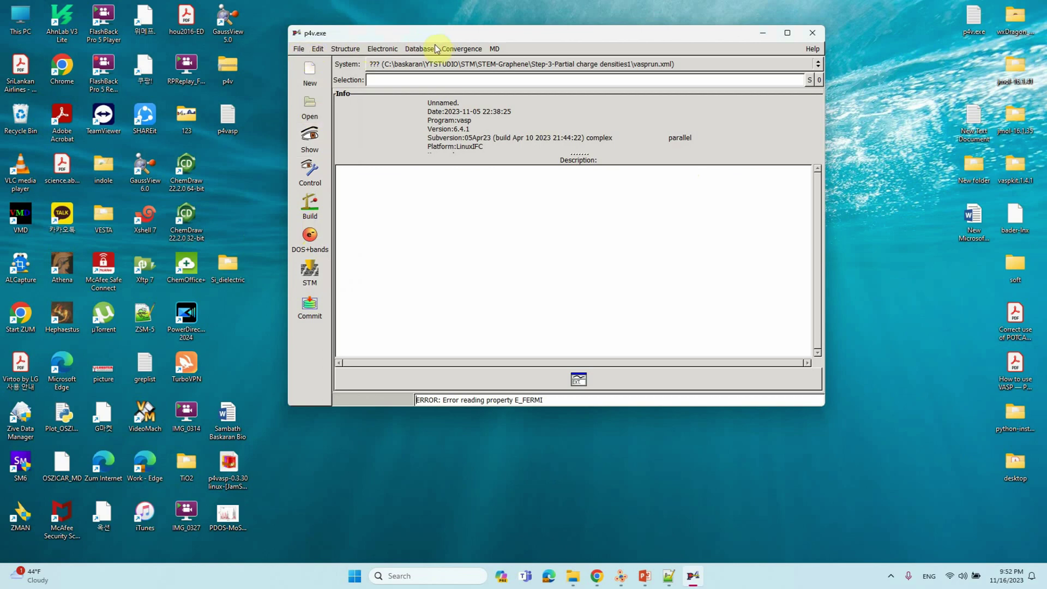
Step: Open the STM simulation with a tip position of 0.5 and replicate the cell 6 times in both directions
left_click(308, 274)
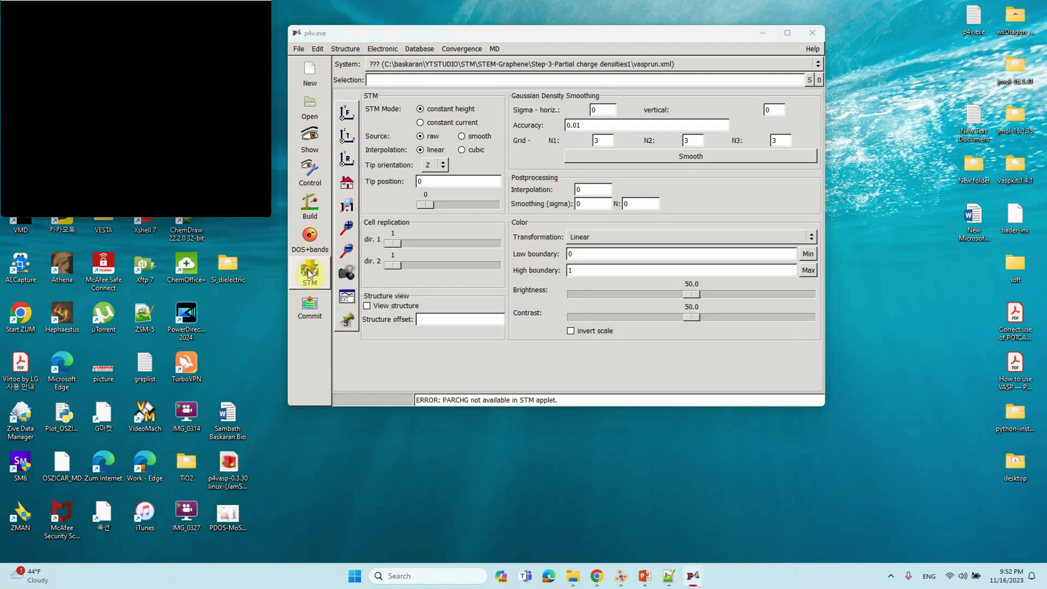
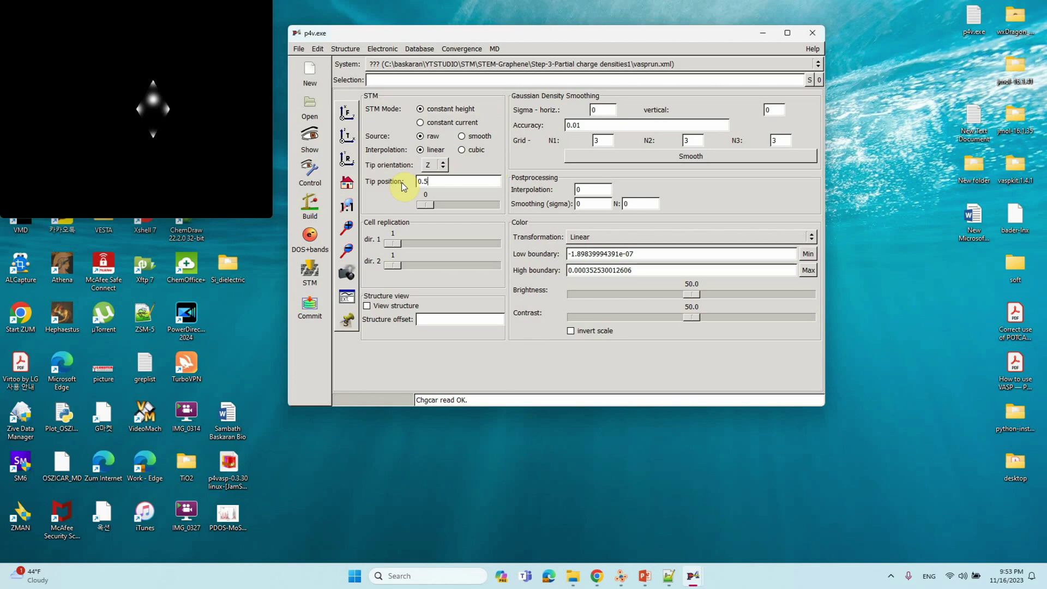
left_click(414, 245)
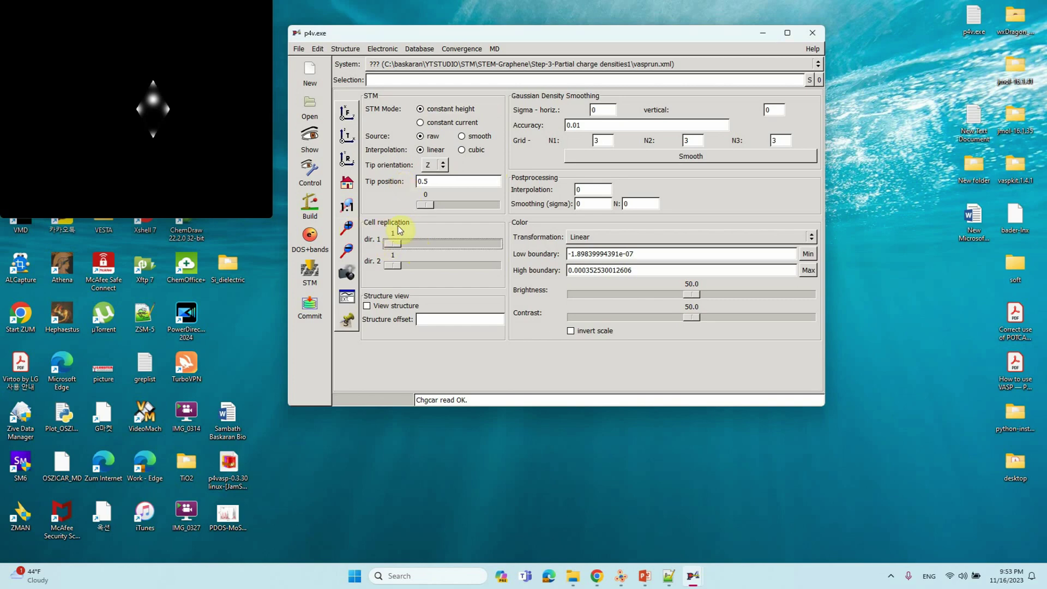
left_click_drag(398, 250, 423, 269)
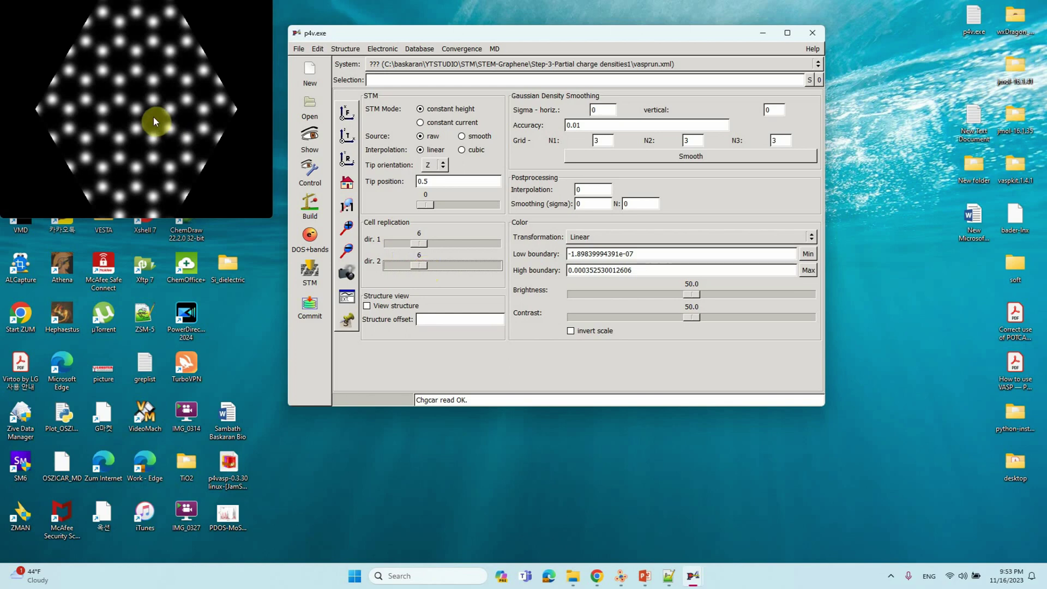
Step: Move the control window away from the STM image, then overlay the atomic structure on the image and hide it again
left_click_drag(492, 32, 646, 36)
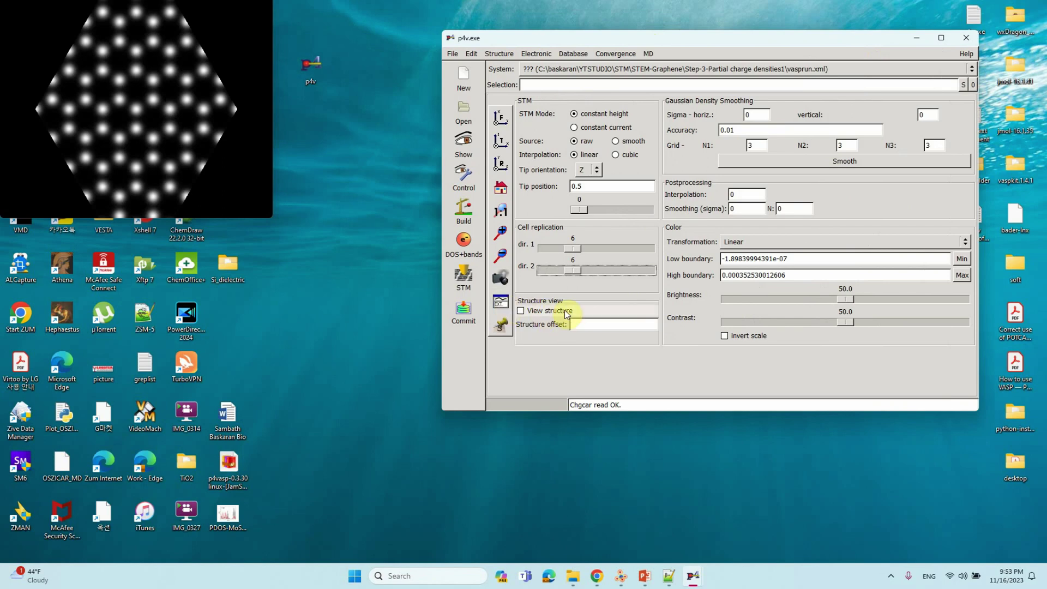
left_click(532, 310)
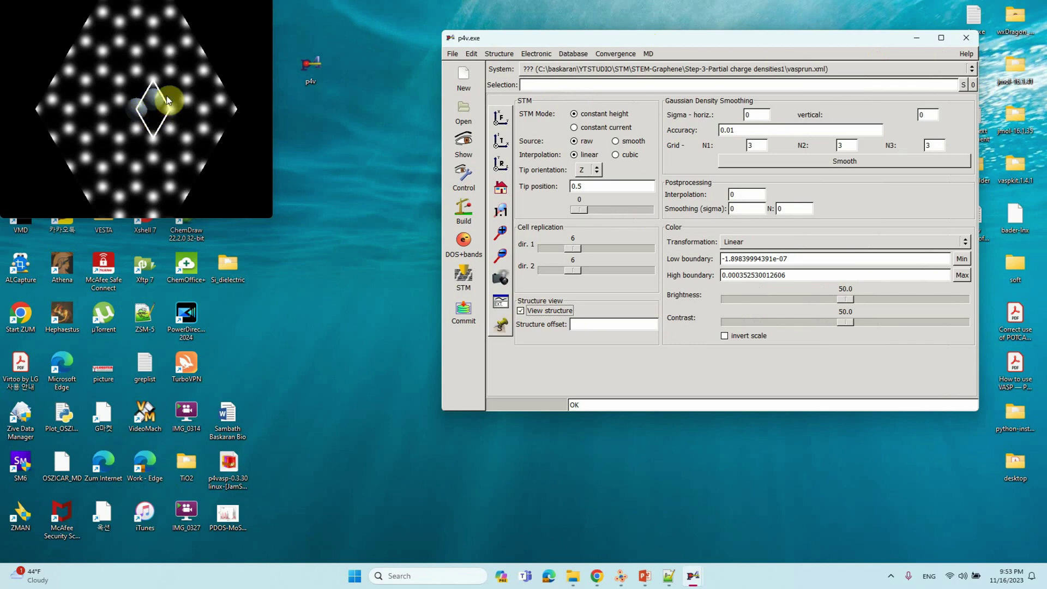
left_click(532, 313)
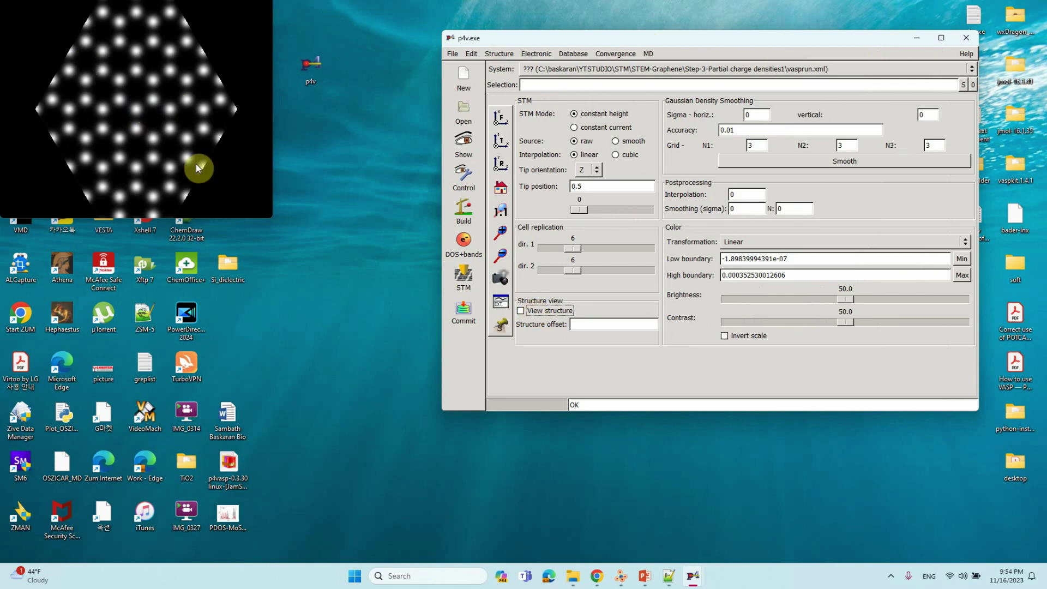
Step: Enlarge the STM image window to fit the whole replicated pattern and place the control window beside it
left_click_drag(271, 218, 489, 409)
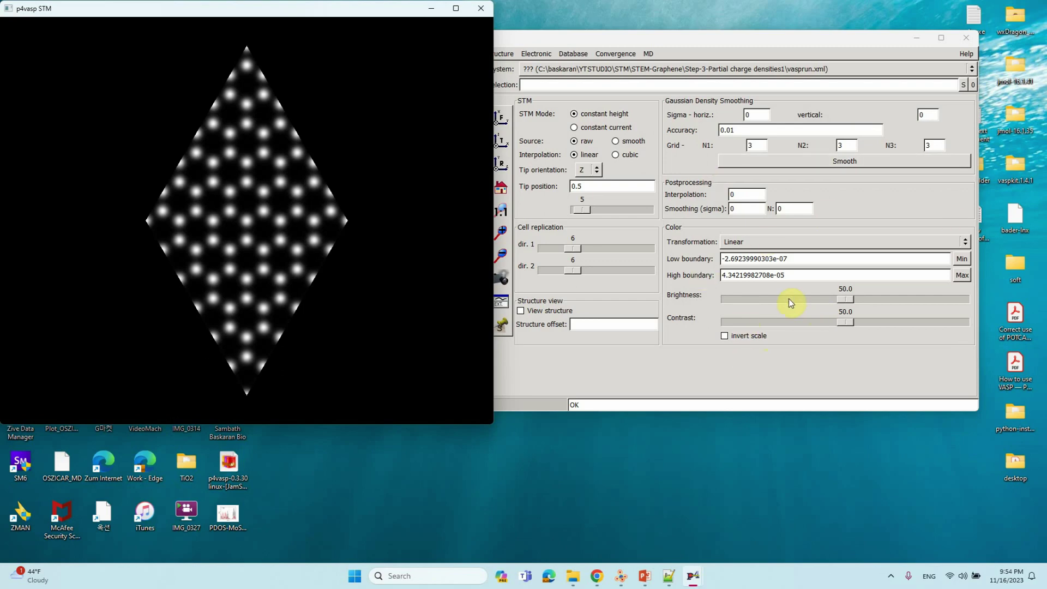
left_click_drag(661, 34, 703, 36)
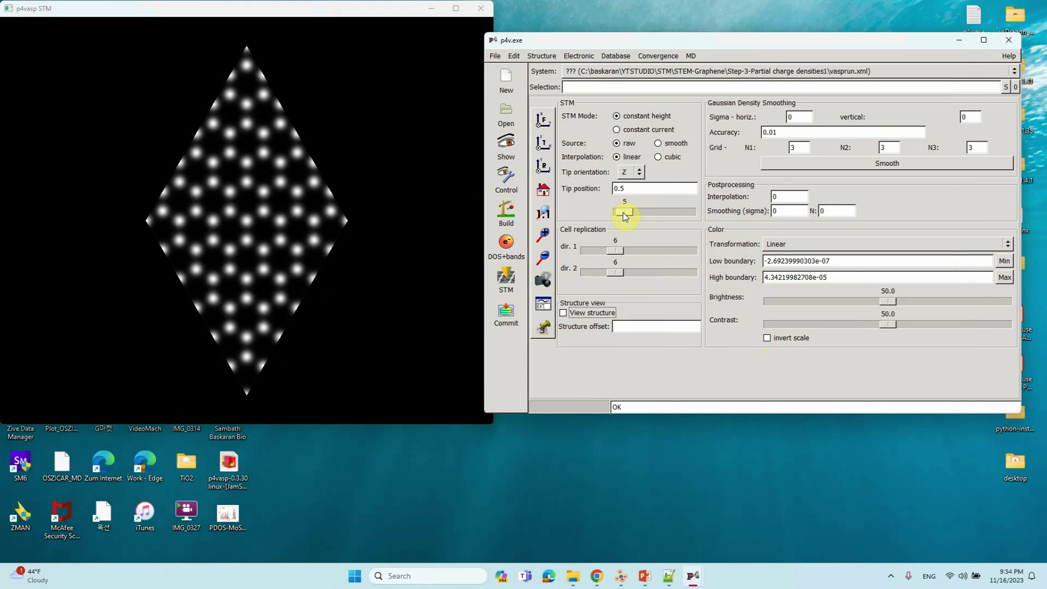
Step: Try a tip position of 1 angstrom for the STM image
left_click(630, 189)
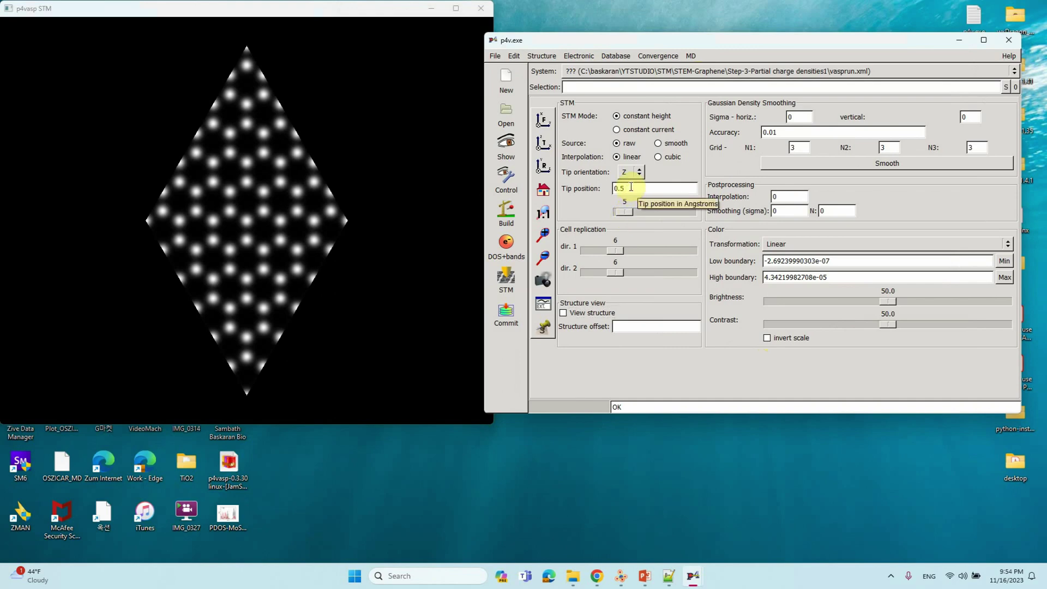
left_click_drag(630, 188, 579, 190)
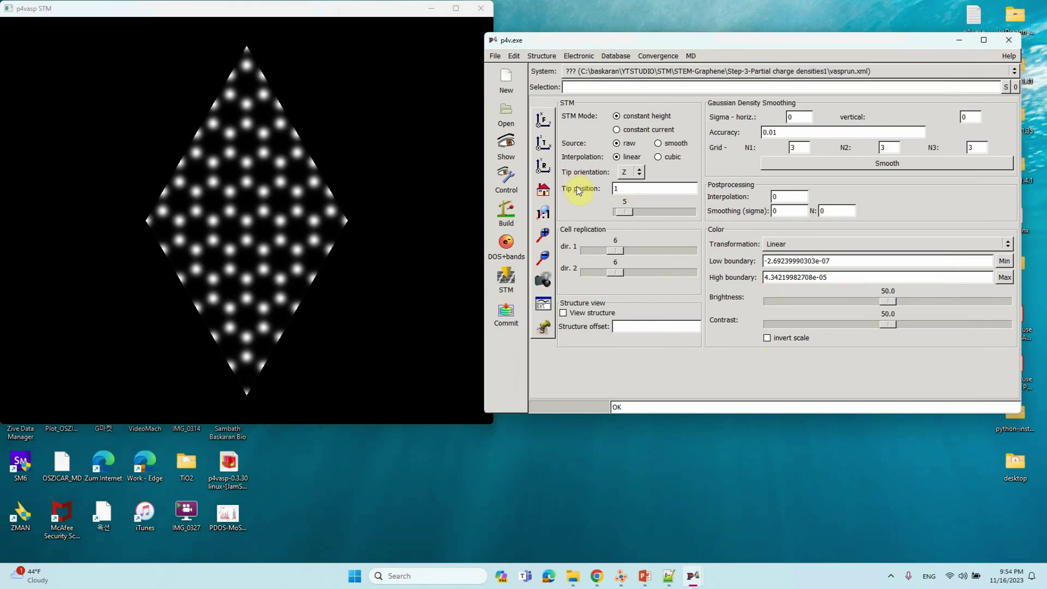
type("1")
key("Return")
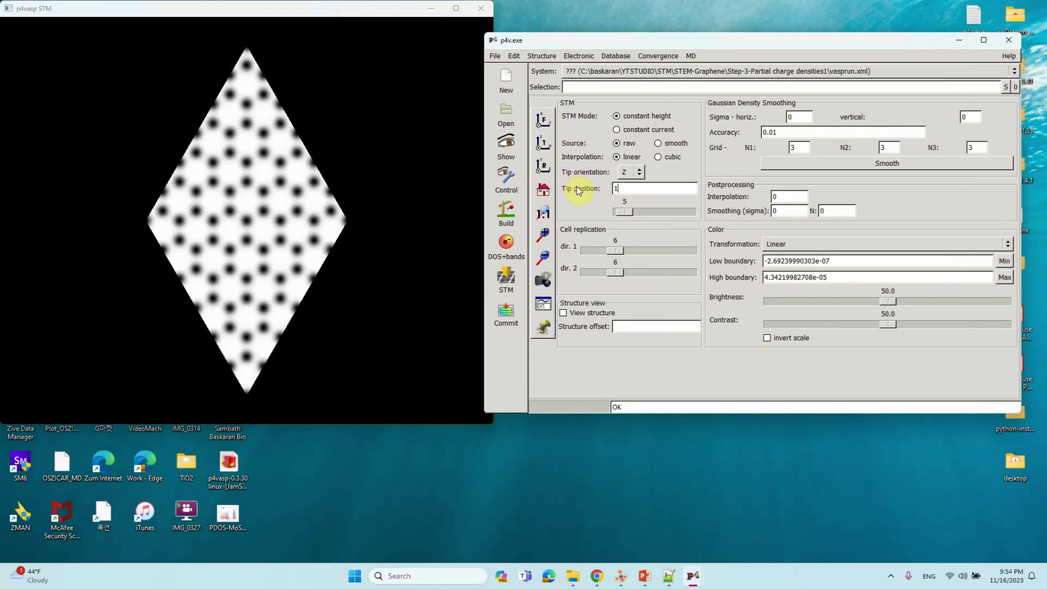
Step: Vary the tip position through 0.9 and 6.7, settling on 6.5 angstroms, and shift the control window closer to the image
double_click(623, 191)
left_click_drag(624, 212, 631, 214)
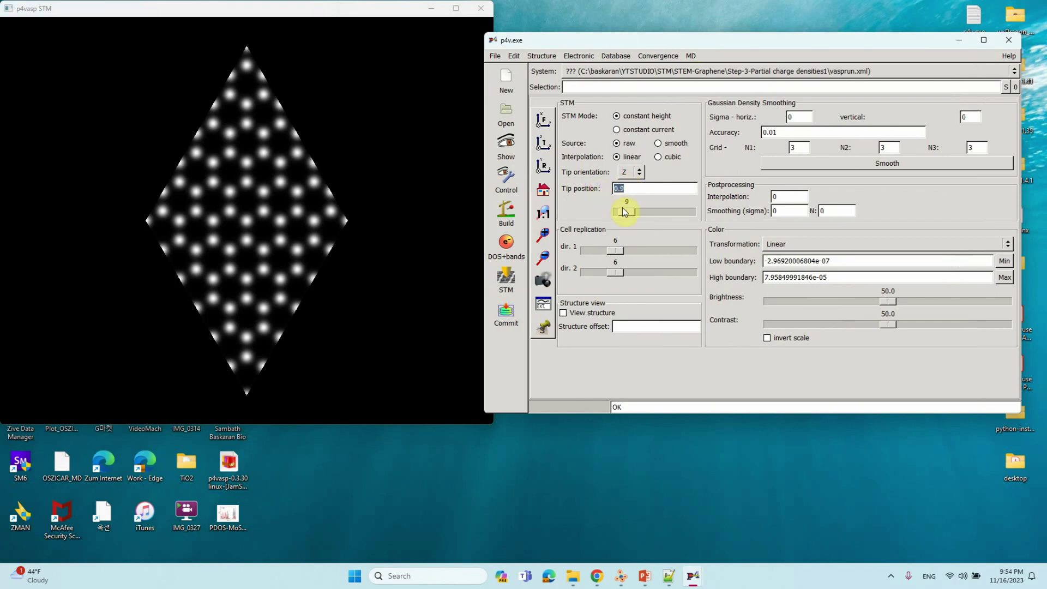
left_click_drag(626, 213, 657, 217)
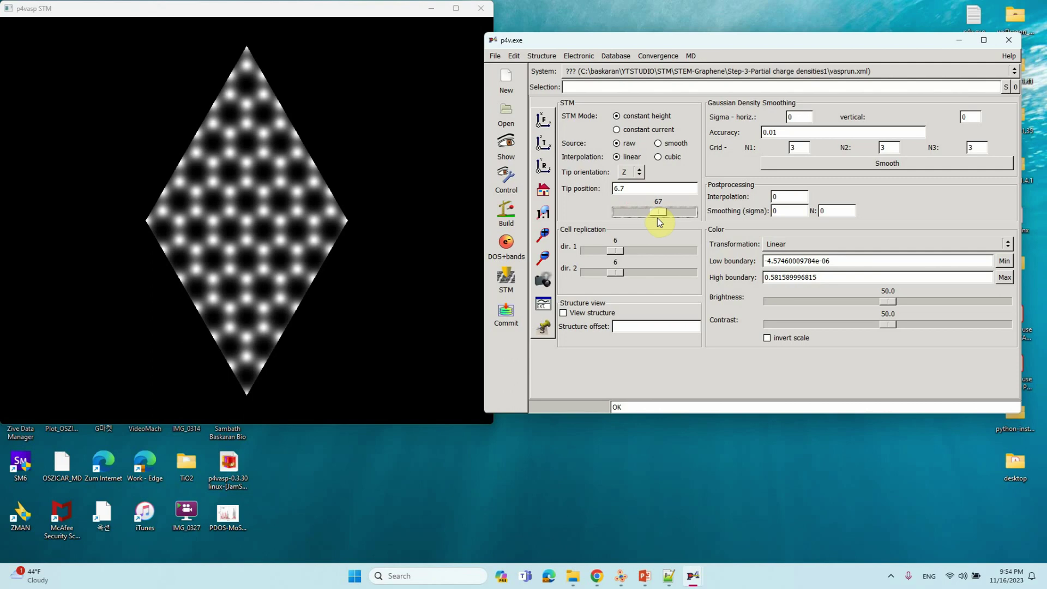
left_click_drag(656, 218, 656, 217)
left_click_drag(766, 41, 668, 45)
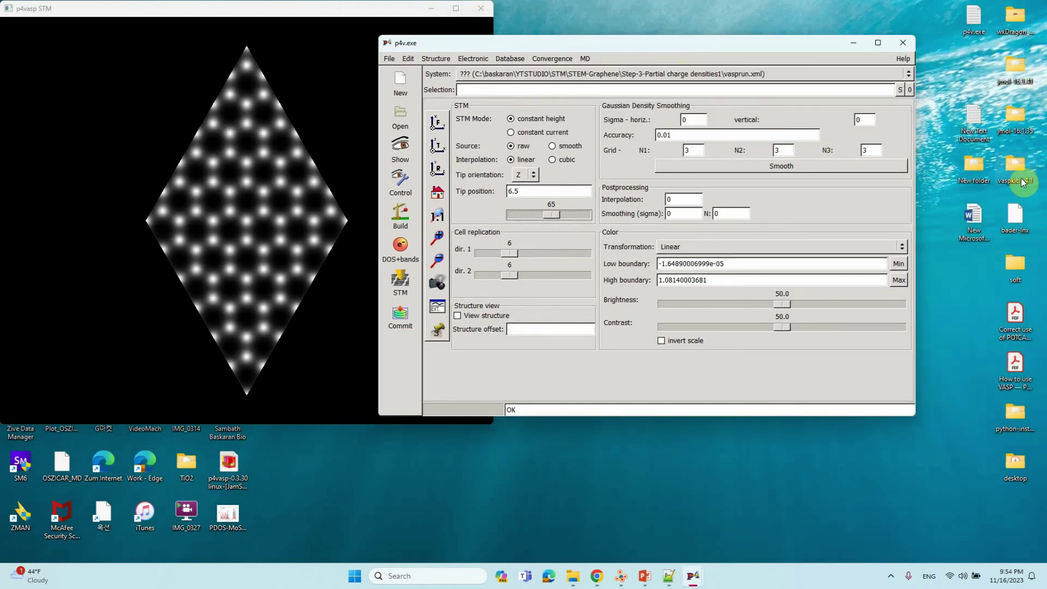
Step: View the reference image STM_1.00.jpg from the vaspkit.1.4.1 graphene_STM example beside the simulated image, then minimize the viewer and folder
double_click(1017, 174)
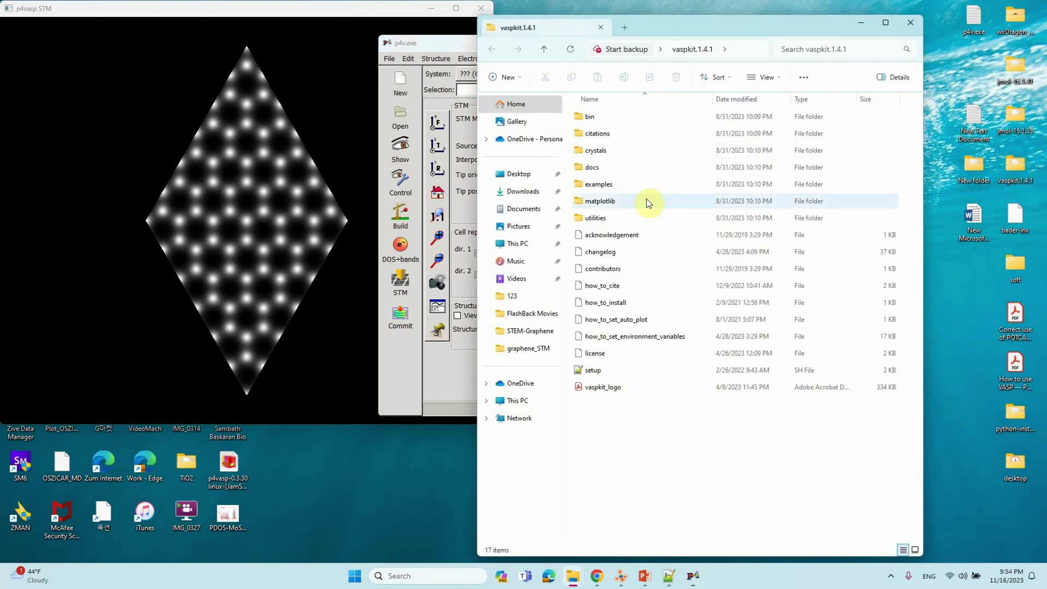
double_click(604, 185)
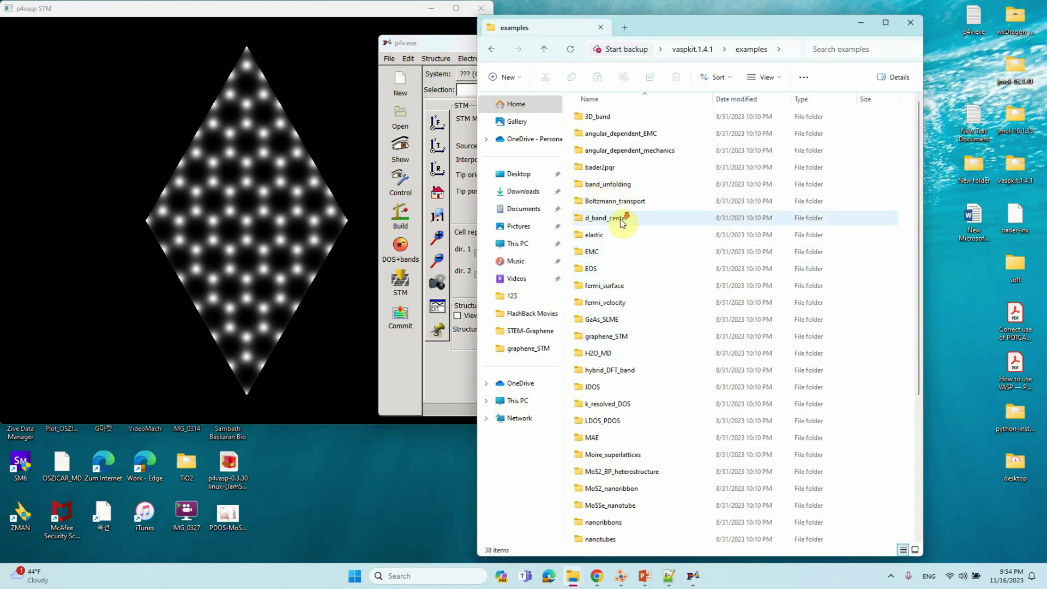
scroll(621, 221, "down", 3)
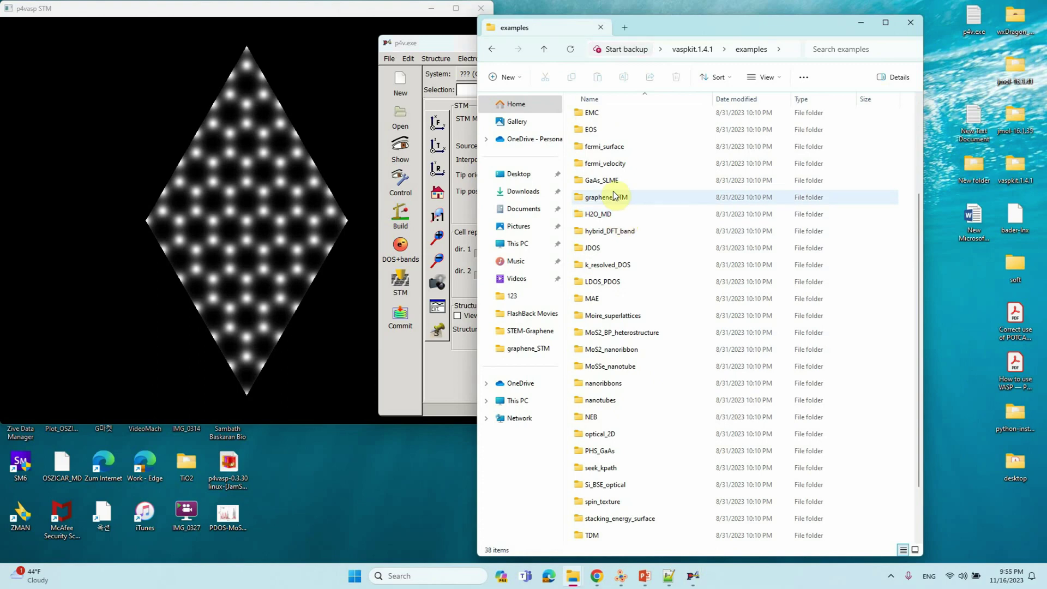
double_click(621, 202)
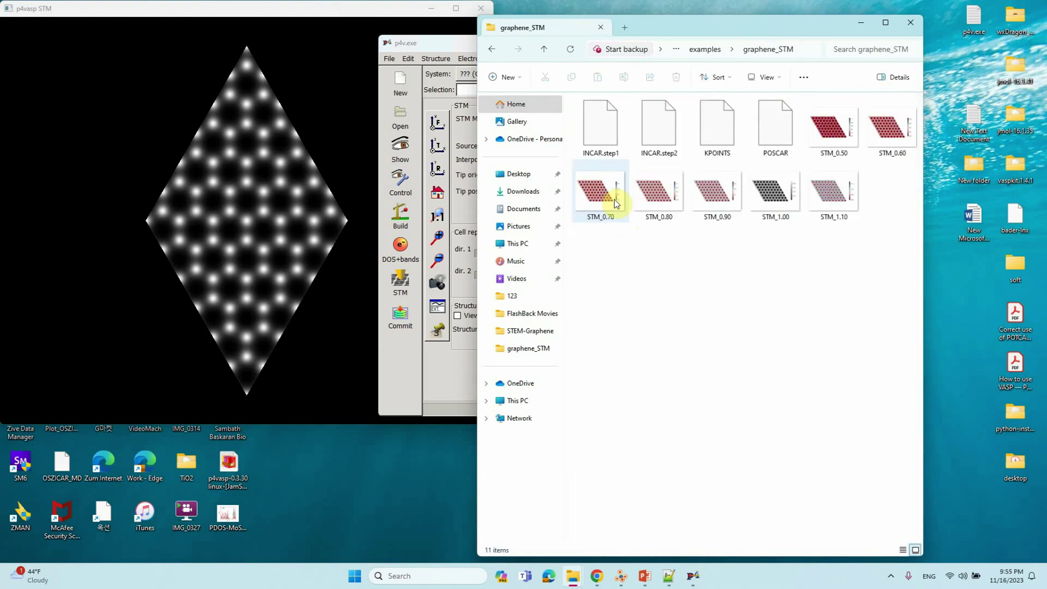
double_click(776, 197)
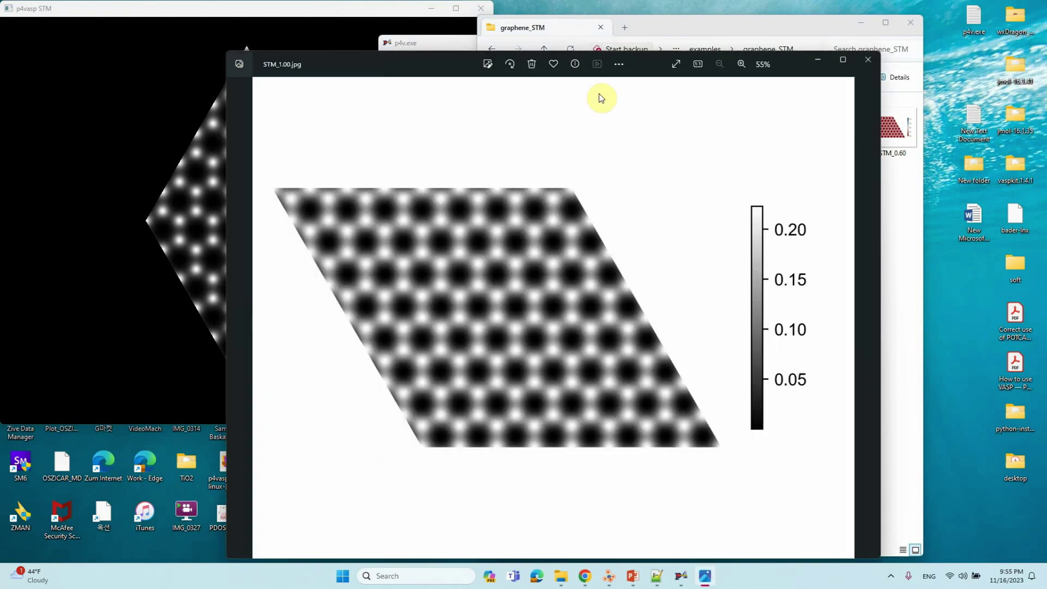
left_click_drag(430, 65, 617, 66)
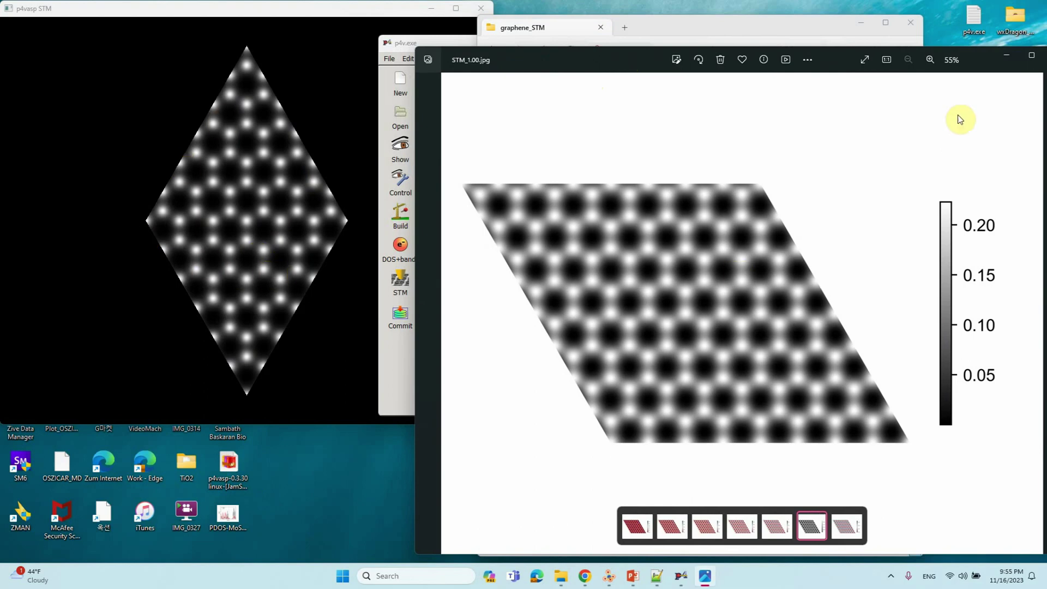
left_click(1006, 55)
left_click(861, 23)
Step: Rotate the STM pattern into a parallelogram with nearly horizontal upper and lower edges, shrink its window, and reposition the pattern within it
left_click_drag(273, 239, 384, 276)
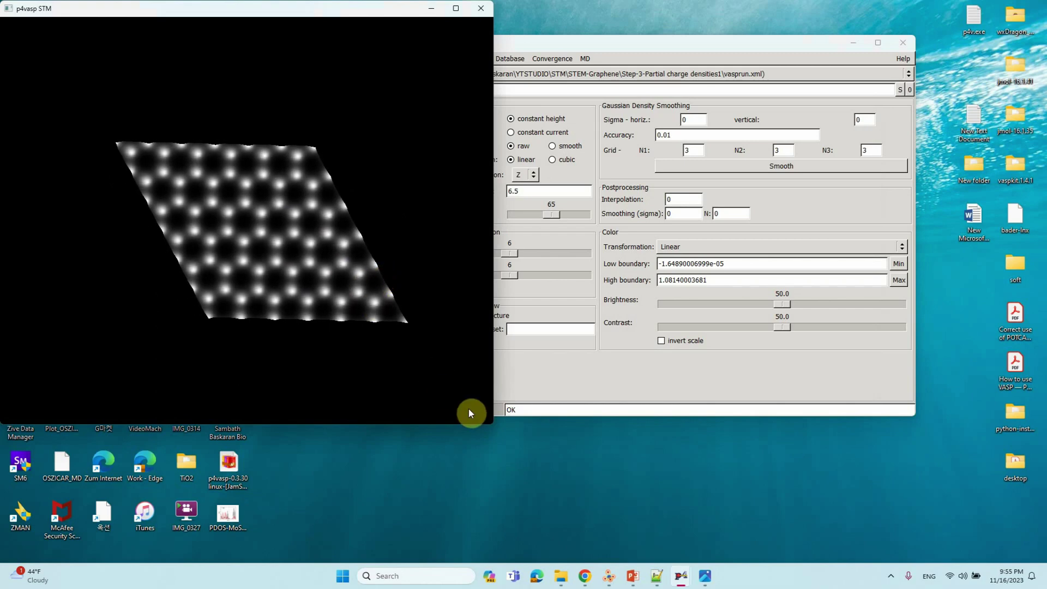
left_click_drag(491, 424, 474, 361)
left_click(298, 217)
left_click_drag(298, 217, 273, 209)
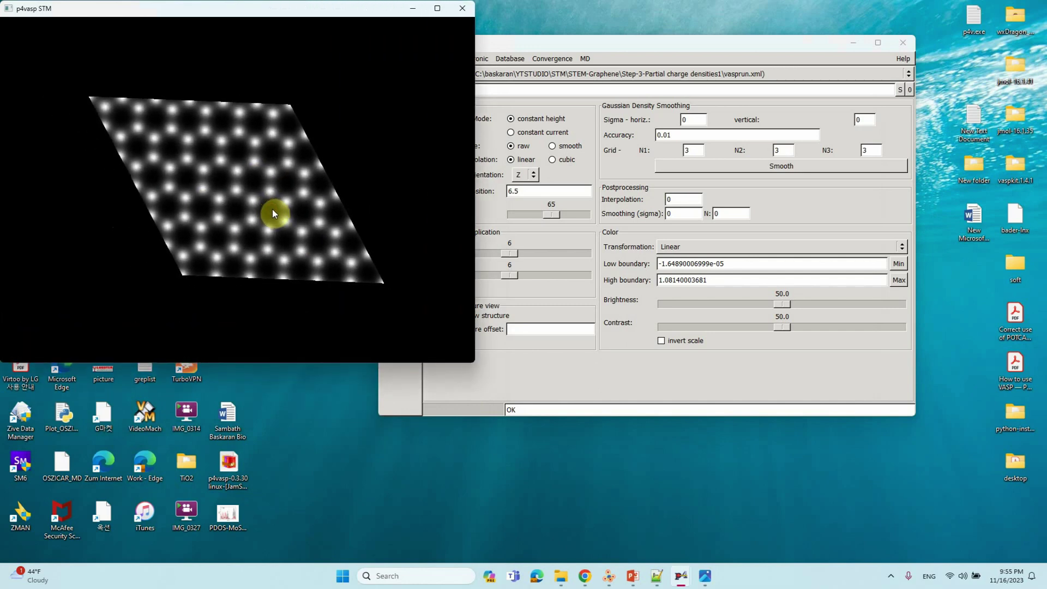
left_click(523, 324)
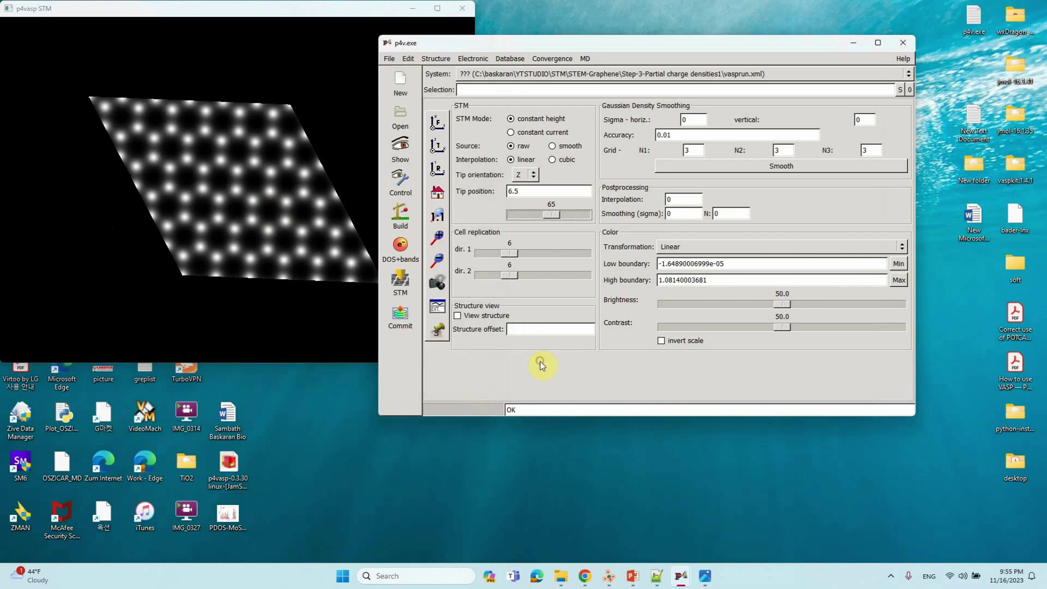
left_click(279, 204)
left_click_drag(289, 213, 253, 195)
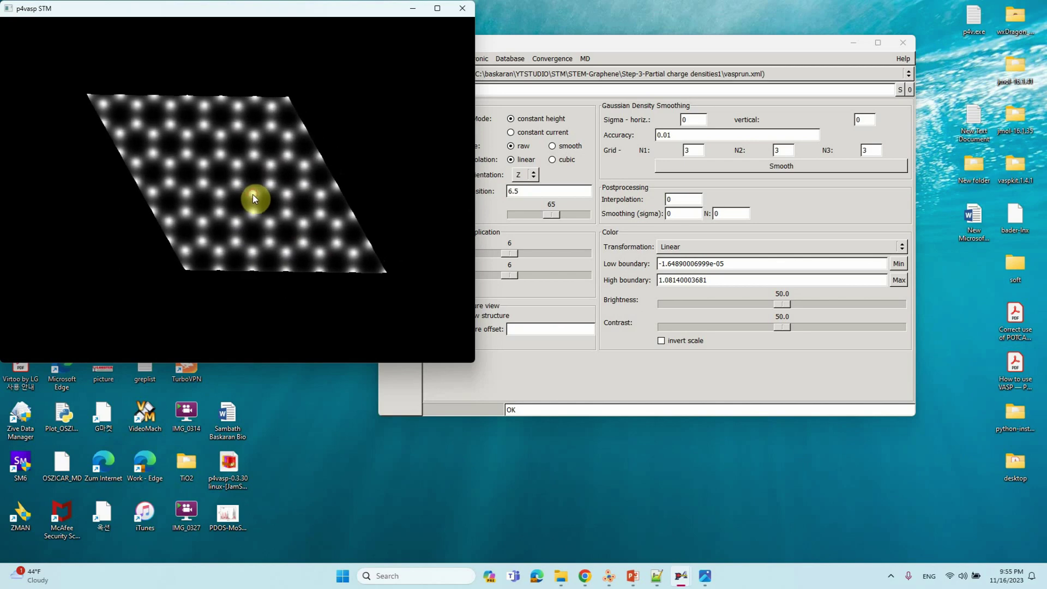
Step: Set the cell replication to 8 in both directions and the tip position to 3.3
left_click(500, 253)
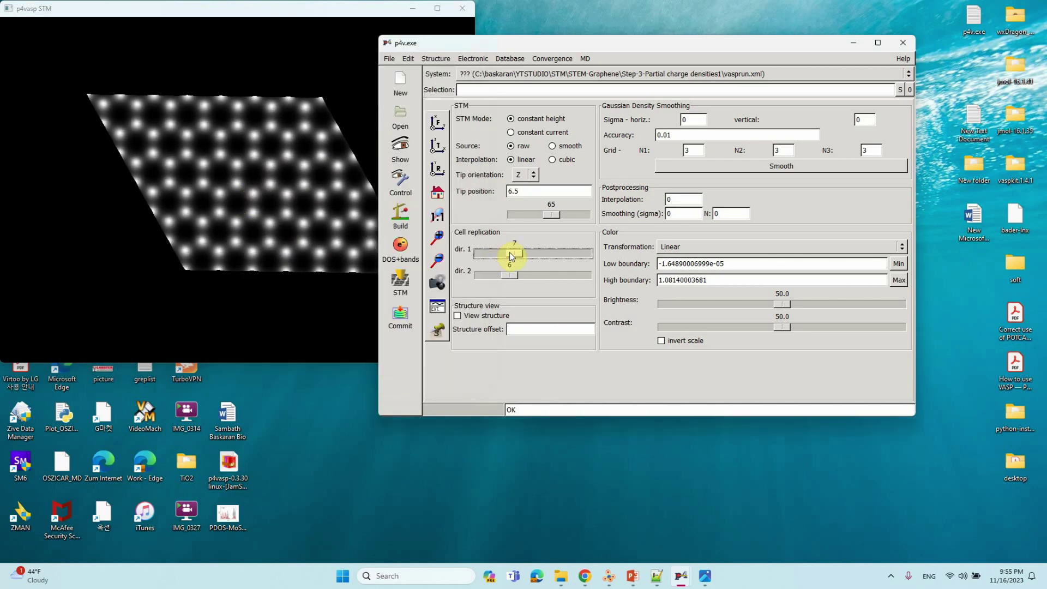
left_click_drag(509, 255, 520, 277)
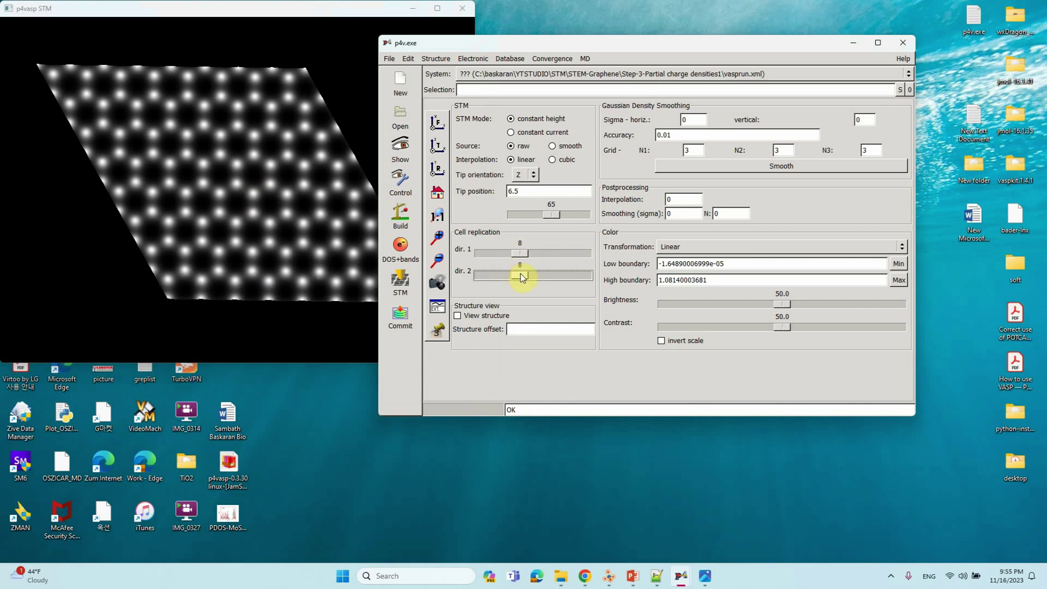
mouse_move(551, 215)
left_mouse_down()
mouse_move(515, 216)
mouse_move(536, 214)
left_mouse_up()
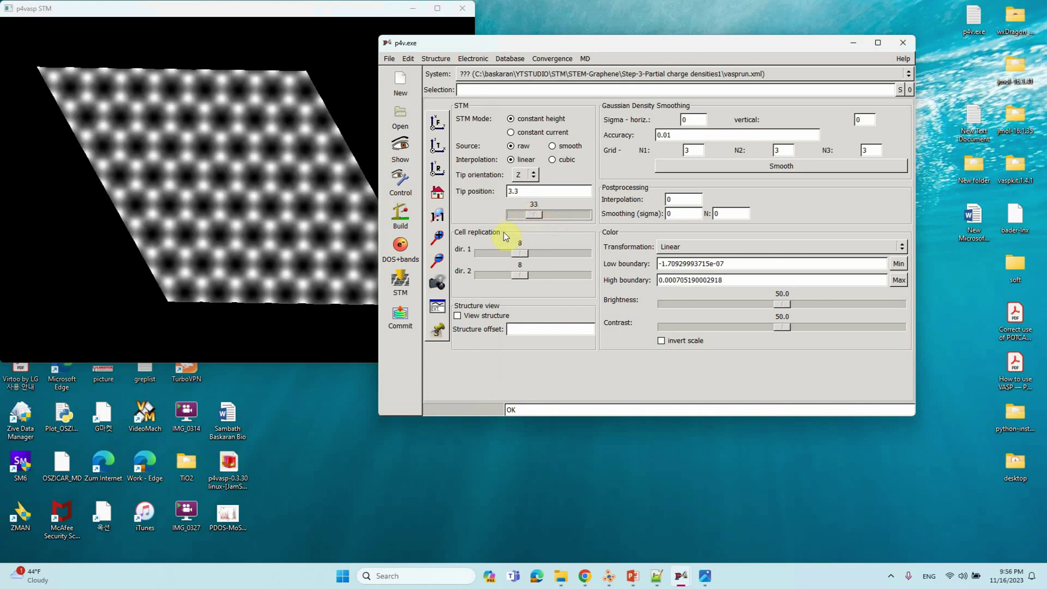
Step: Bring the STM image forward to check the full pattern, then move the control window clear of it
left_click(310, 327)
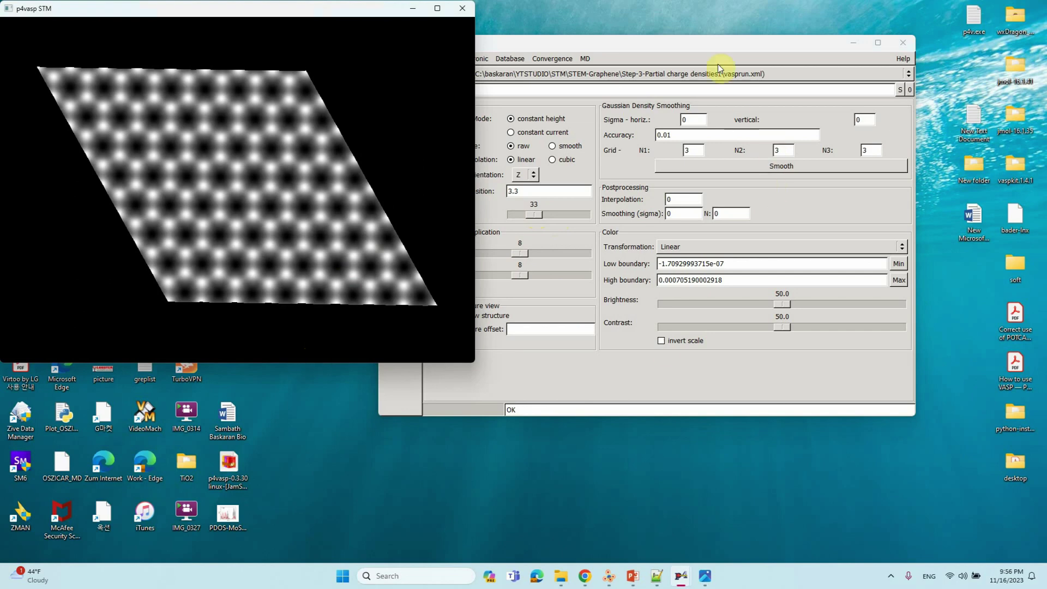
left_click(704, 39)
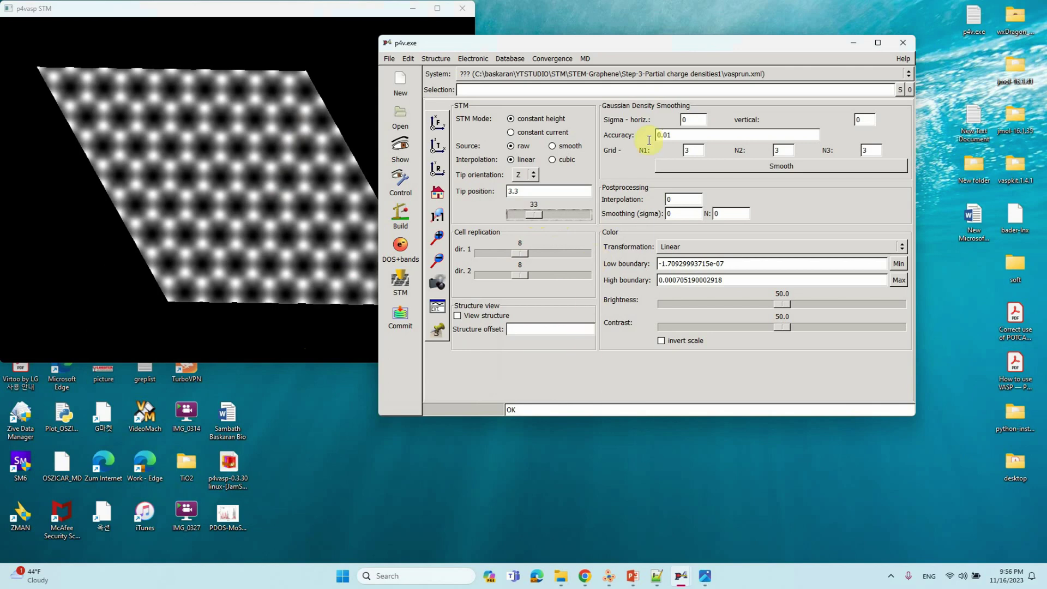
left_click_drag(603, 47, 739, 53)
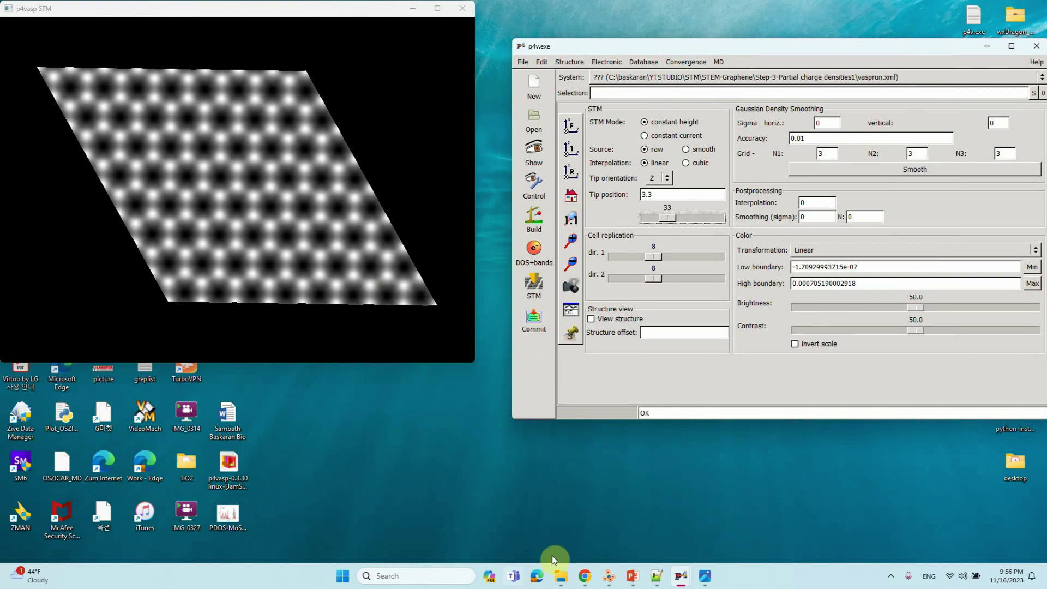
Step: Open Snipping Tool and capture a rectangular snip around the whole STM pattern
left_click(441, 569)
type("s")
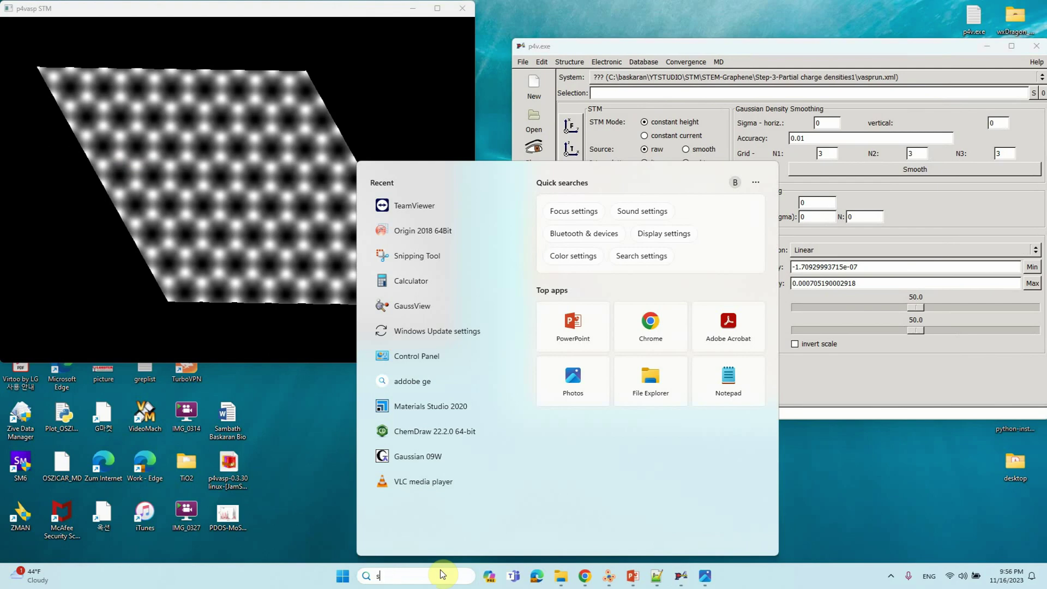
type("ni")
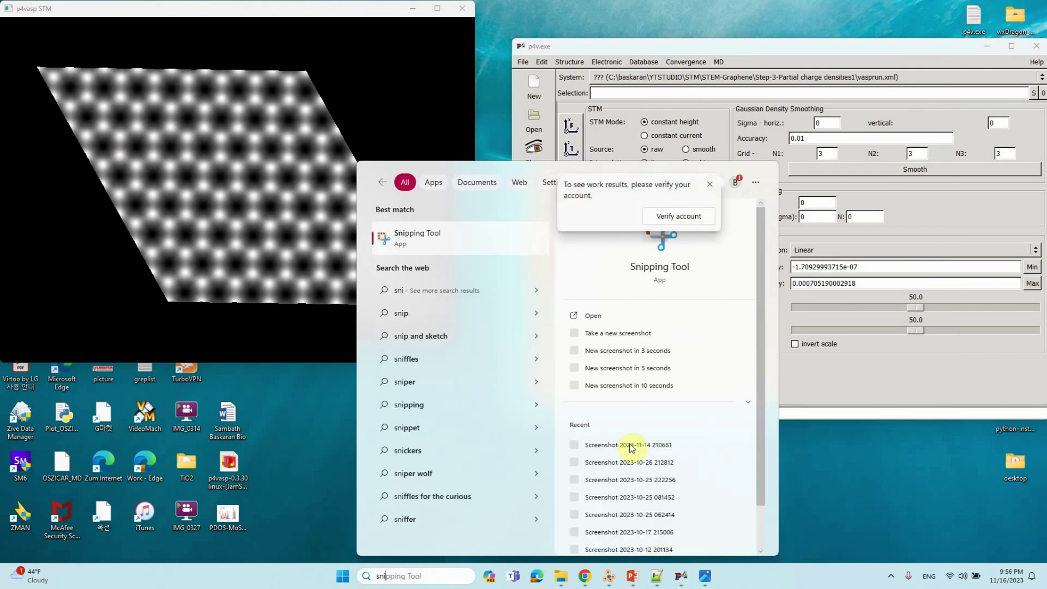
left_click(434, 247)
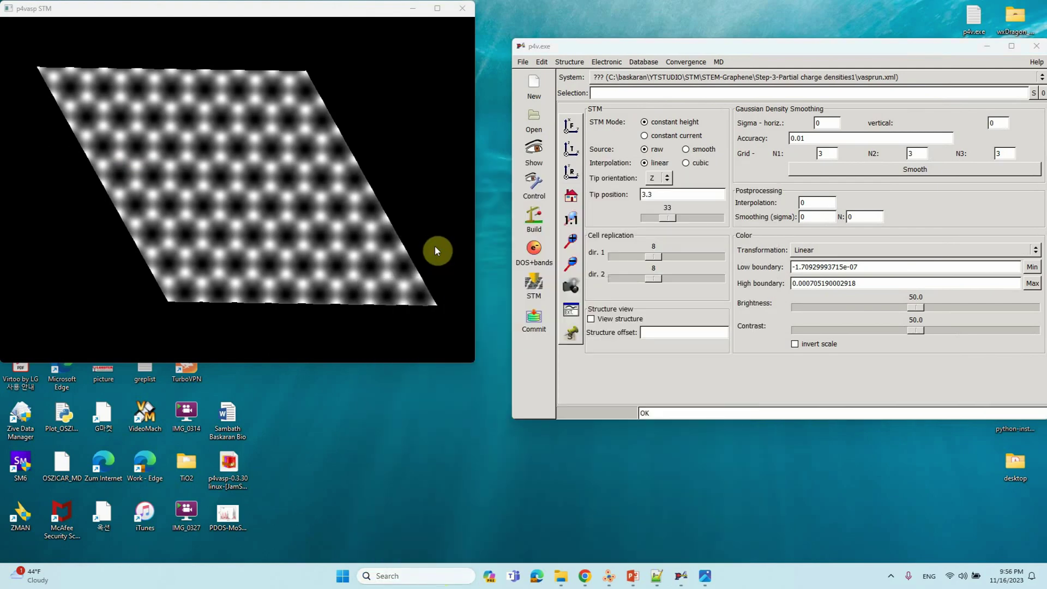
left_click(298, 86)
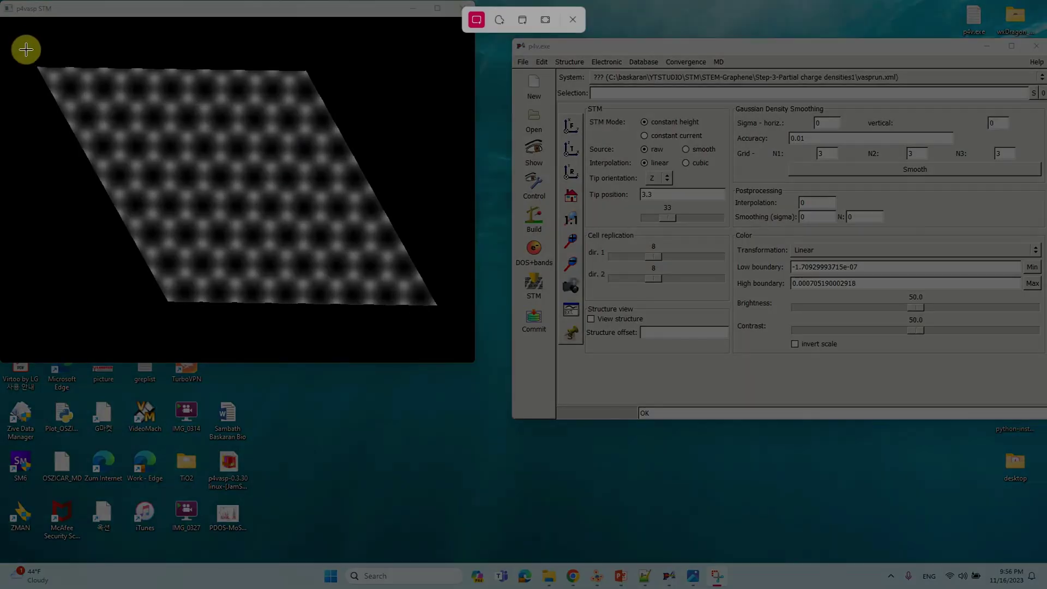
left_click_drag(28, 58, 446, 309)
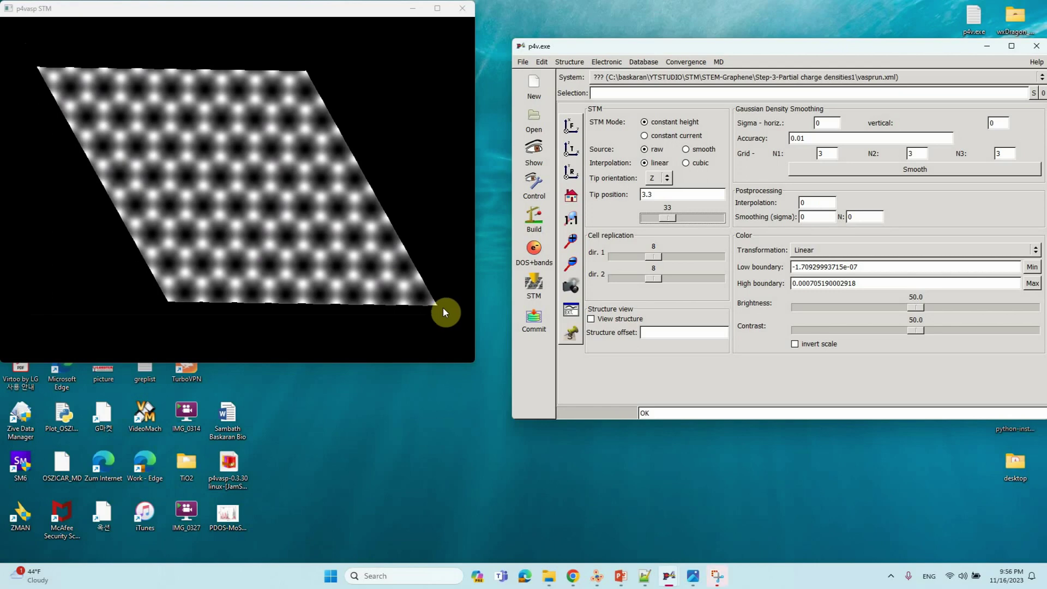
Step: Open the captured snip of the STM pattern and copy it
left_click(717, 576)
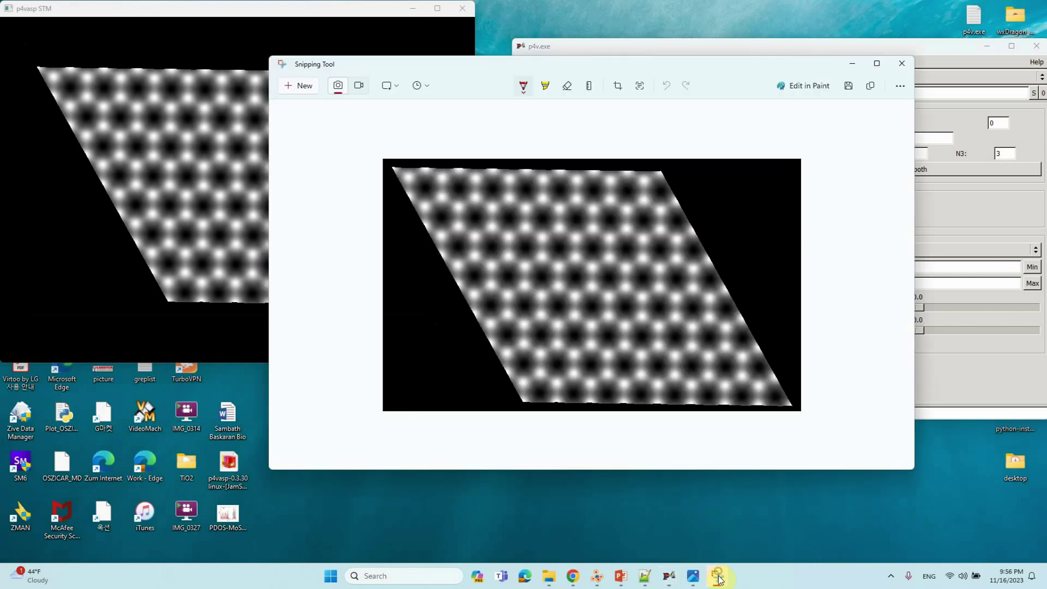
right_click(604, 252)
left_click(632, 281)
Step: Switch to the p4v-Band presentation in PowerPoint, duplicate the Thank You slide, and delete the picture from the copy
left_click(633, 575)
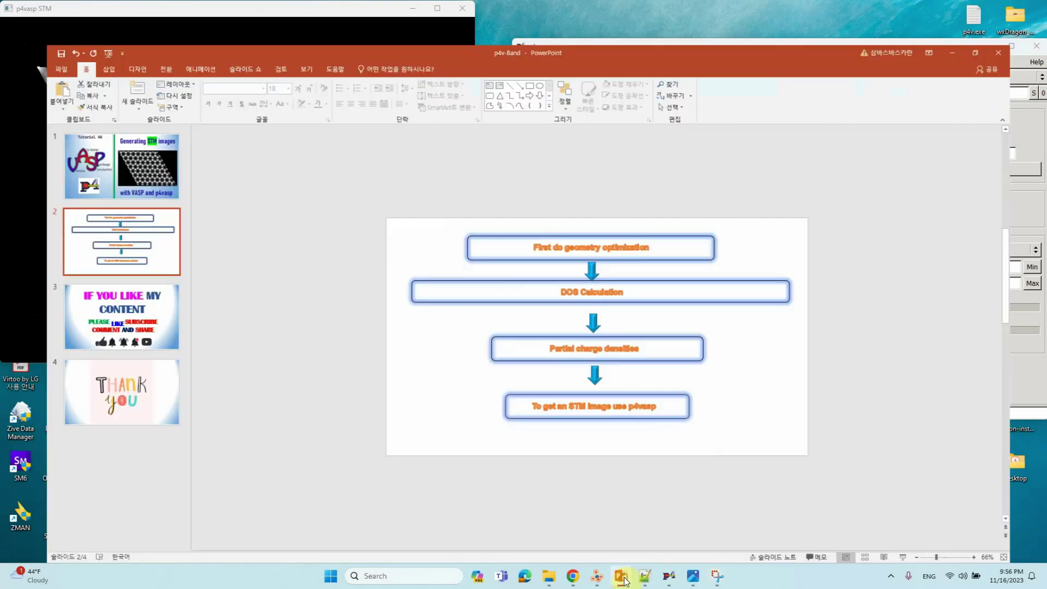
left_click(127, 371)
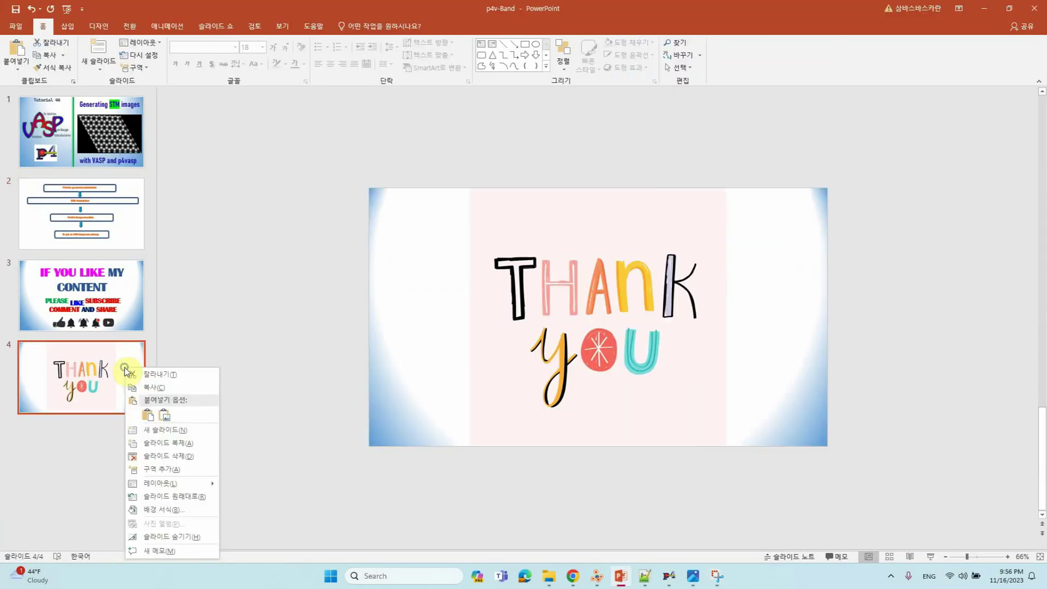
left_click(176, 443)
left_click(539, 318)
key("Delete")
Step: Paste the copied STM snip as a picture onto the empty slide 5 and maximize the presentation window
right_click(557, 282)
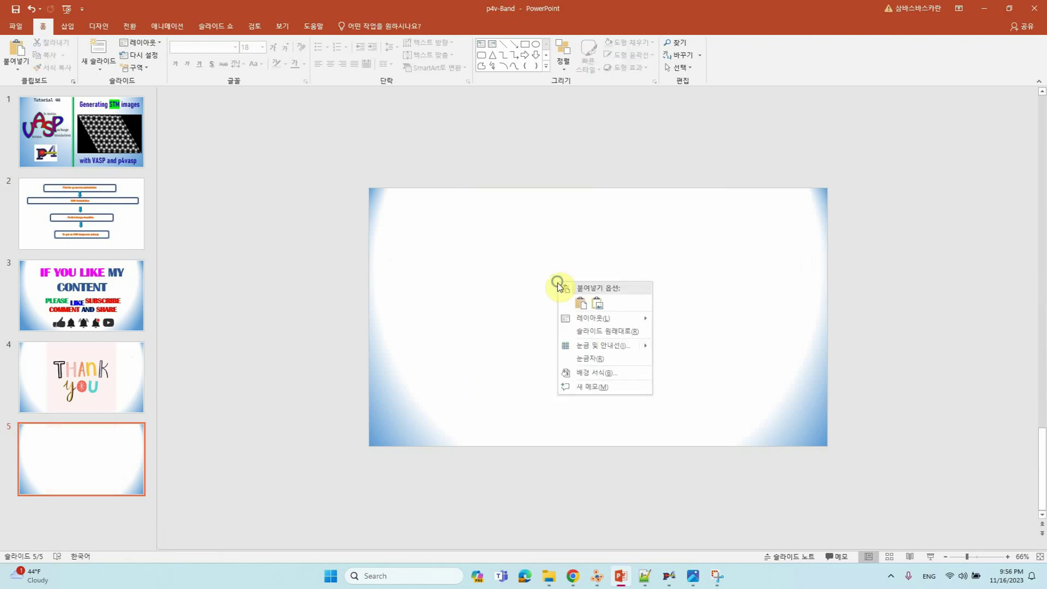
left_click(597, 303)
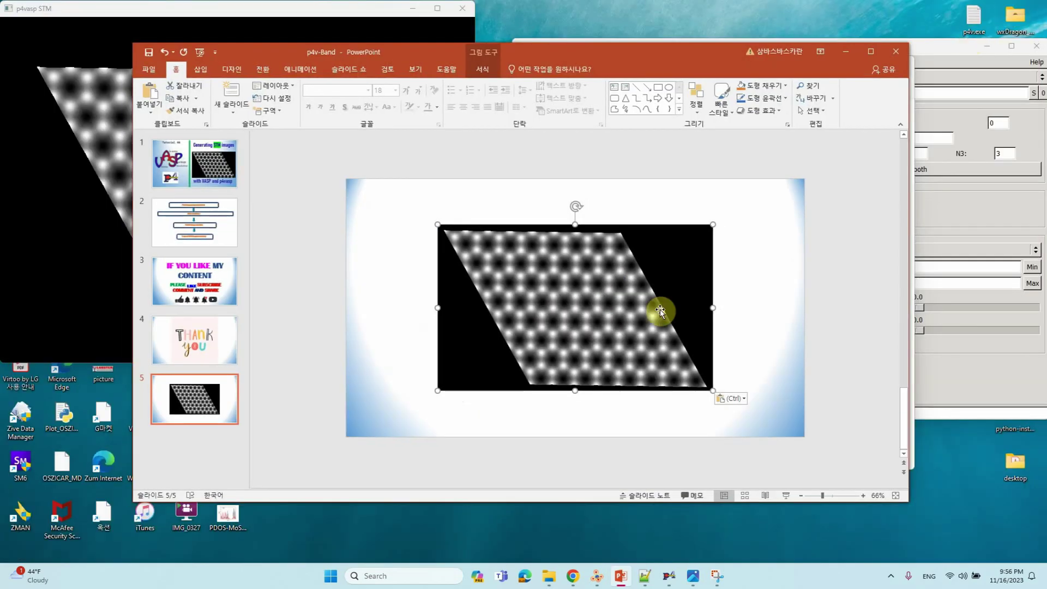
left_click(870, 51)
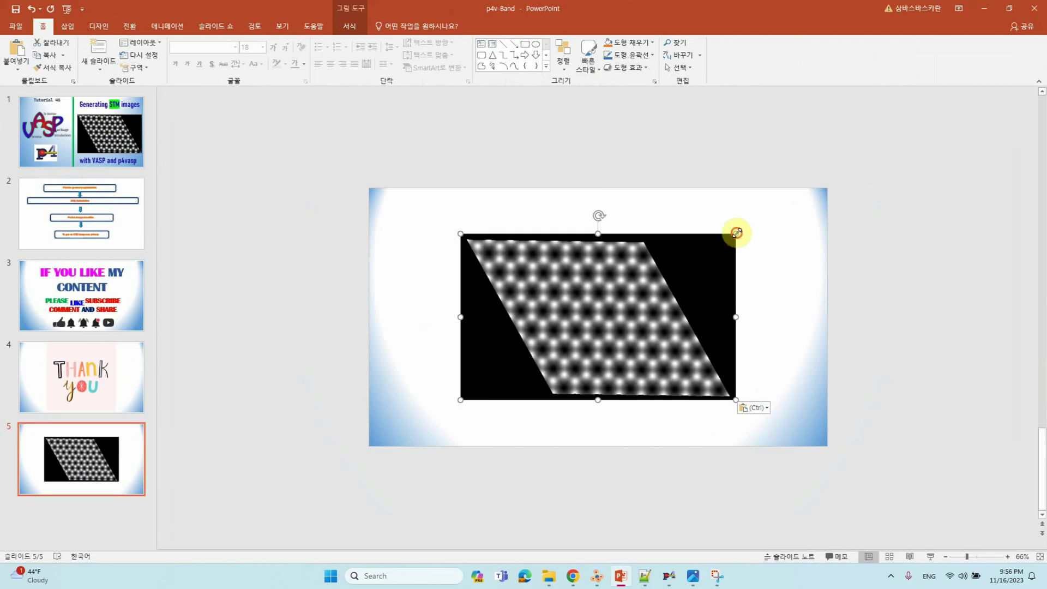